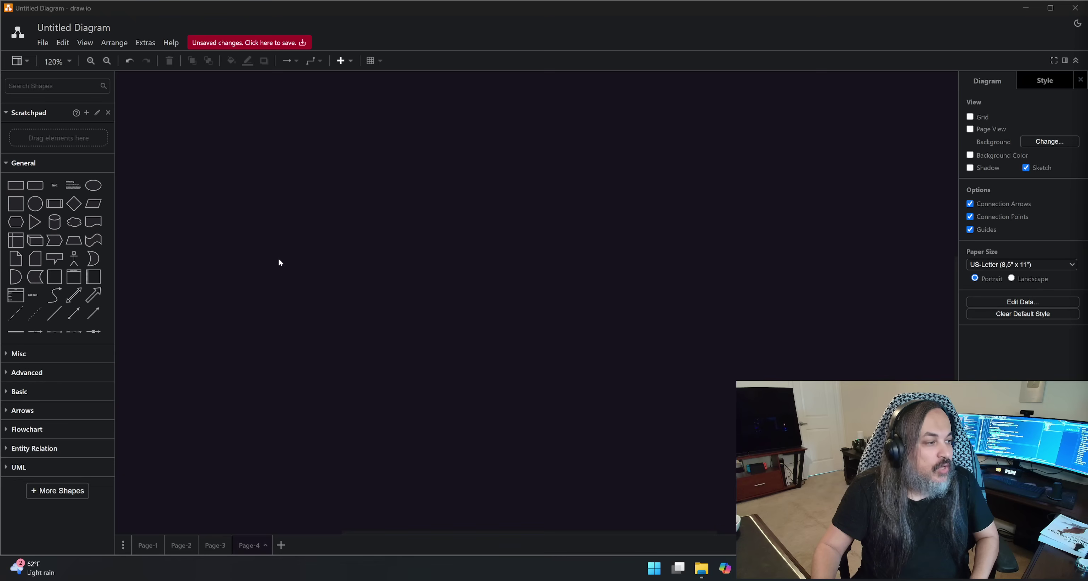
# - Add a sketchy rectangle, enlarge it, and label it HOST
pyautogui.moveTo(16, 185); pyautogui.dragTo(603, 203)
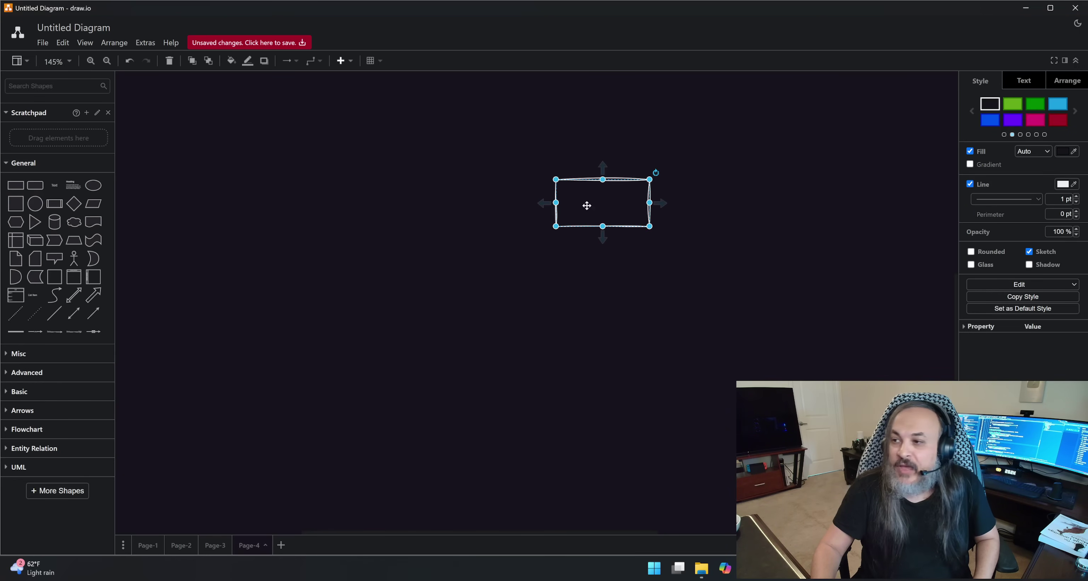
pyautogui.moveTo(650, 229); pyautogui.dragTo(717, 260)
pyautogui.moveTo(618, 239); pyautogui.dragTo(643, 227)
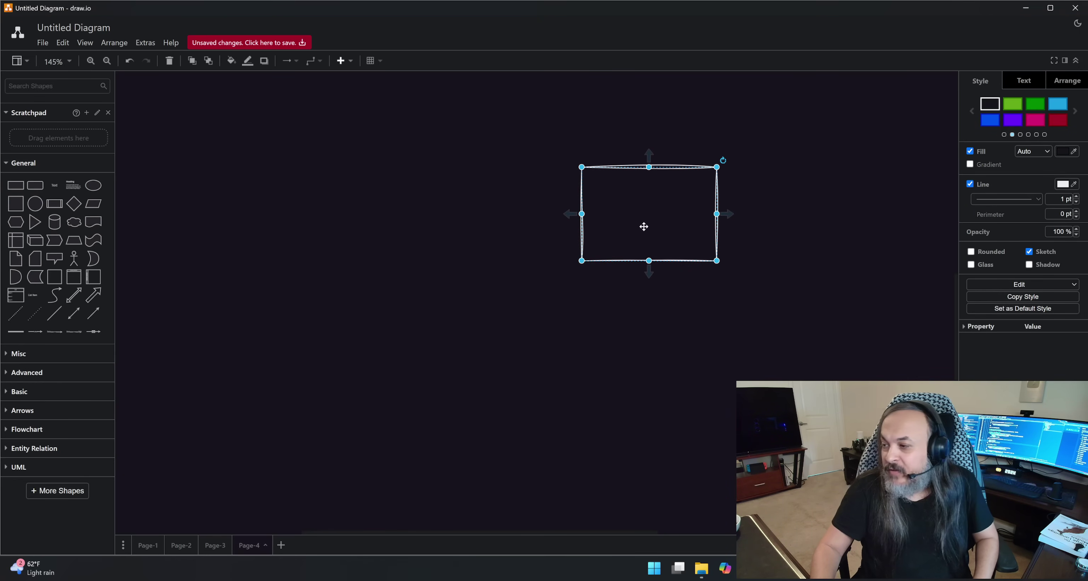
pyautogui.doubleClick(645, 226)
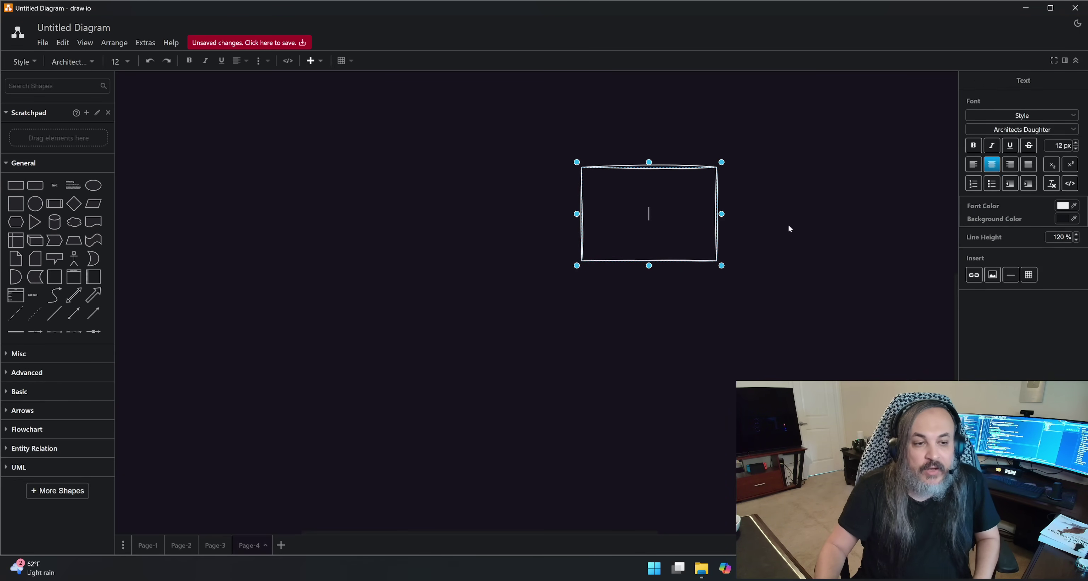
pyautogui.write('Host')
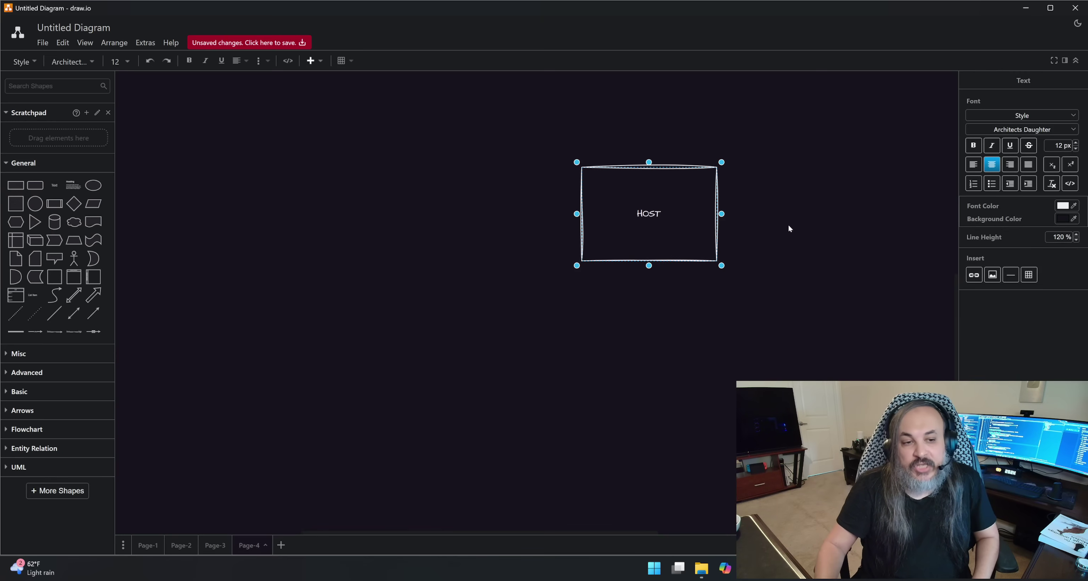
pyautogui.click(775, 228)
# - Place a cloud labelled LLMs against HOST's lower-right corner
pyautogui.moveTo(74, 222); pyautogui.dragTo(680, 232)
pyautogui.doubleClick(771, 258)
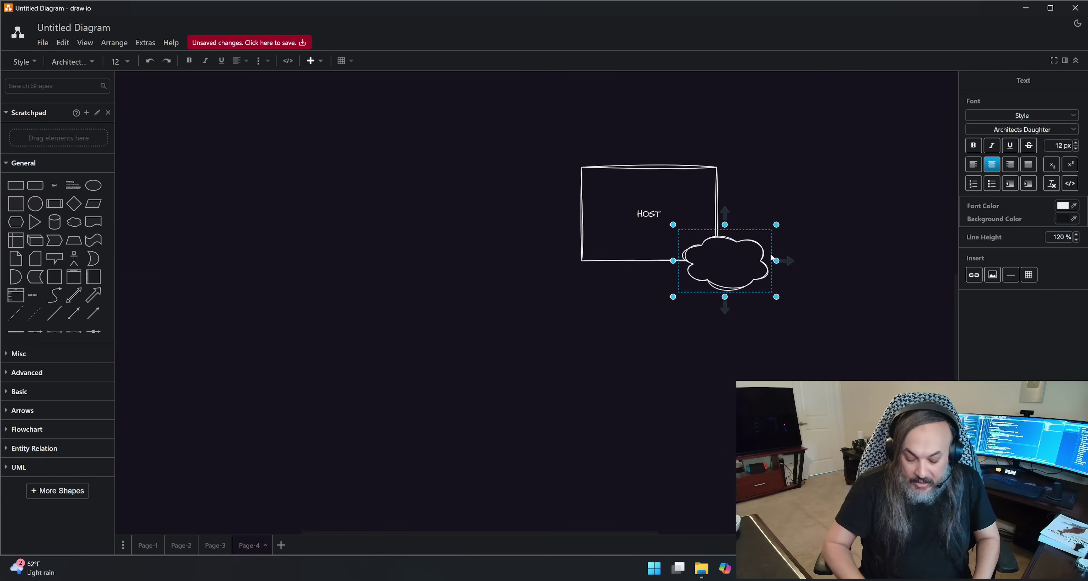
pyautogui.write('LLMs')
pyautogui.click(816, 294)
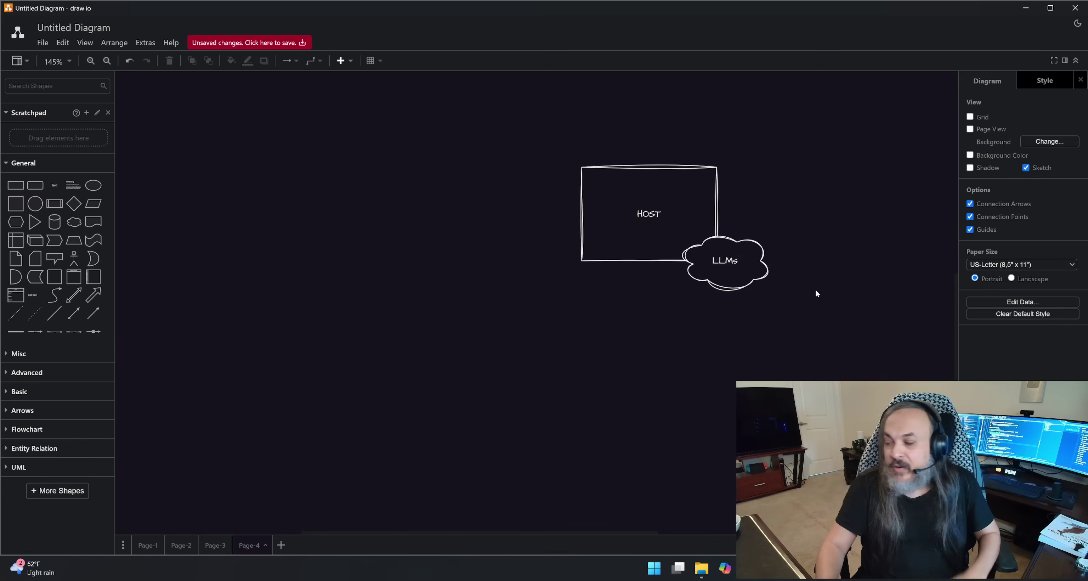
pyautogui.scroll(2, 811, 291)
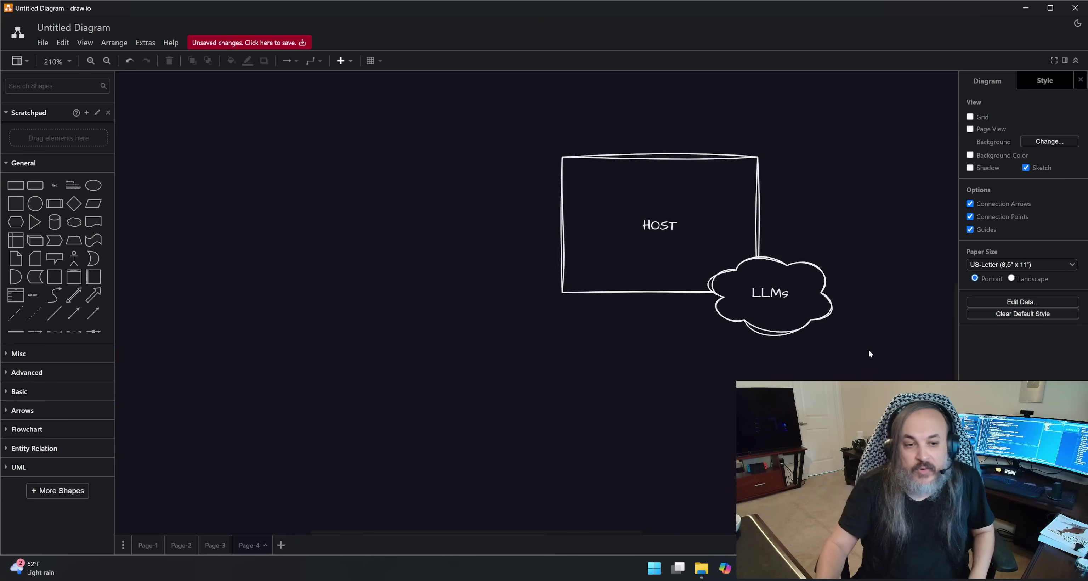
pyautogui.scroll(-1, 851, 338)
pyautogui.scroll(-1, 851, 337)
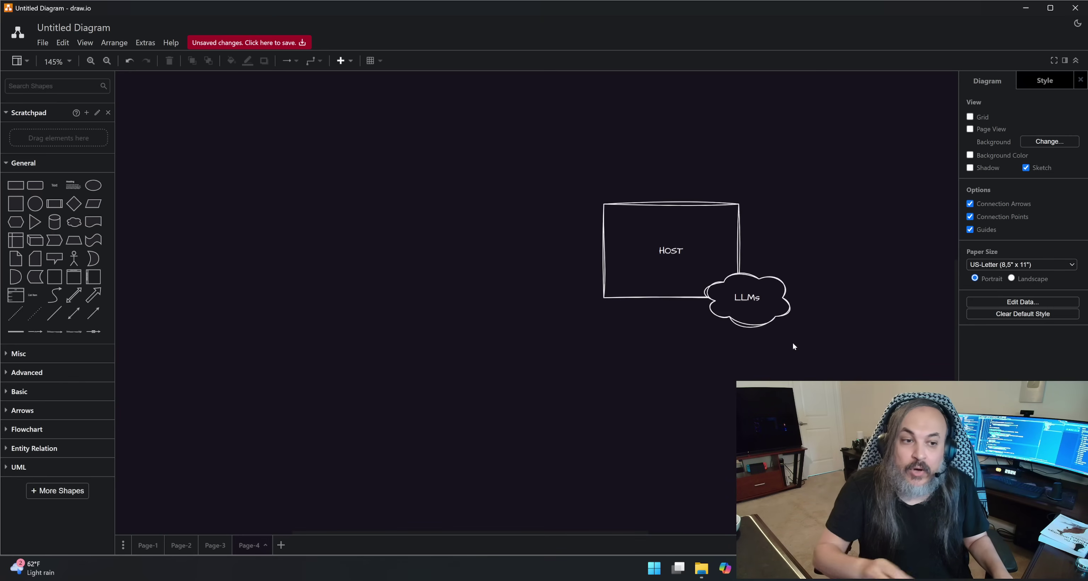
# - Shift the HOST box and LLMs cloud together up and to the right
pyautogui.moveTo(830, 176); pyautogui.dragTo(500, 364)
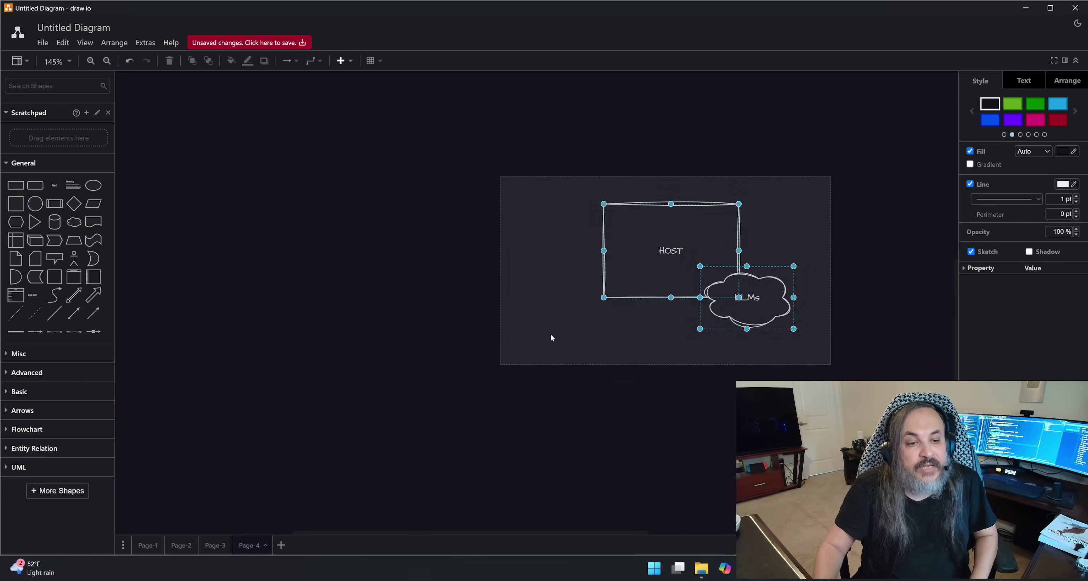
pyautogui.moveTo(667, 261); pyautogui.dragTo(683, 284)
pyautogui.click(529, 412)
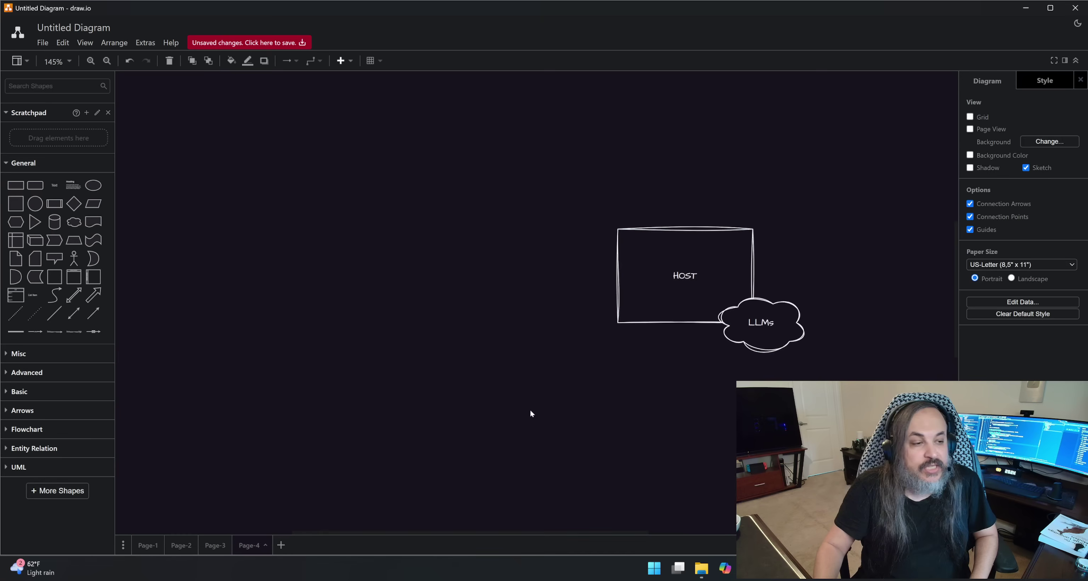
# - Add an enlarged circle labelled ORCHESTRATOR to the left of HOST, level with it
pyautogui.moveTo(36, 205); pyautogui.dragTo(469, 258)
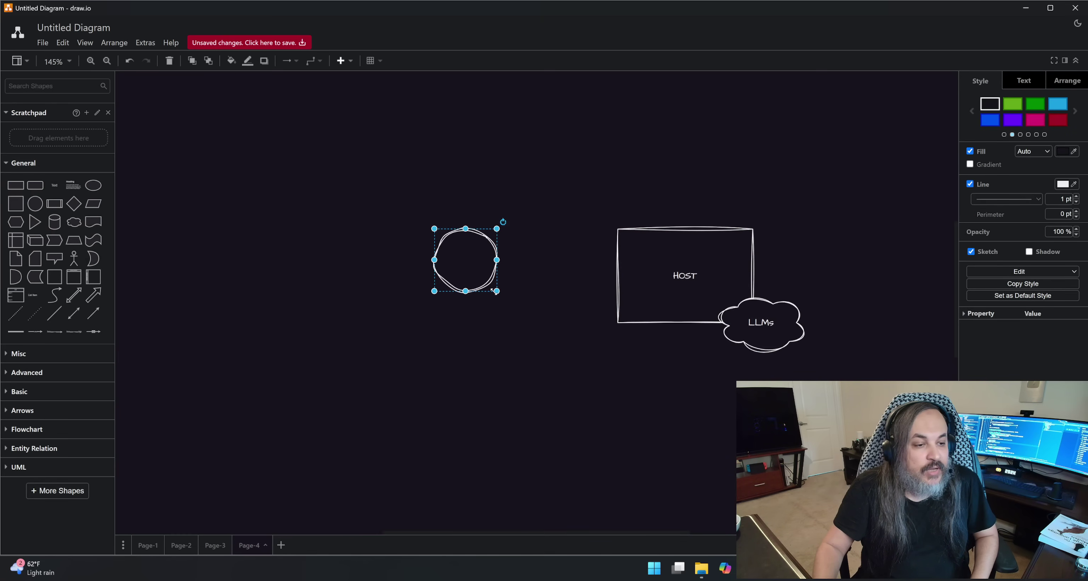
pyautogui.moveTo(503, 291); pyautogui.dragTo(569, 359)
pyautogui.moveTo(517, 326); pyautogui.dragTo(486, 307)
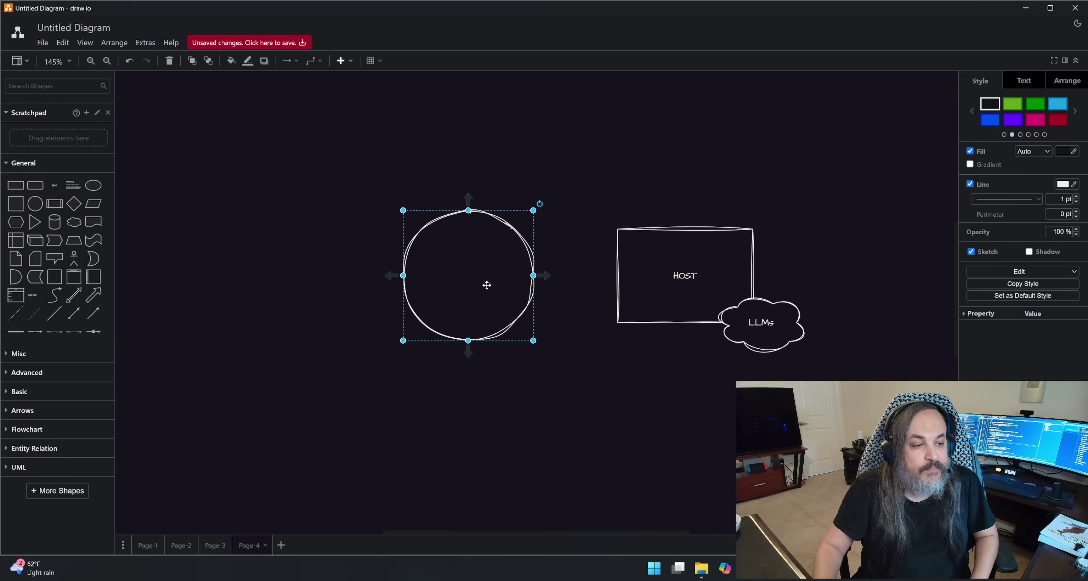
pyautogui.doubleClick(486, 285)
pyautogui.write('orc')
pyautogui.press('BackSpace')
pyautogui.press('BackSpace')
pyautogui.press('BackSpace')
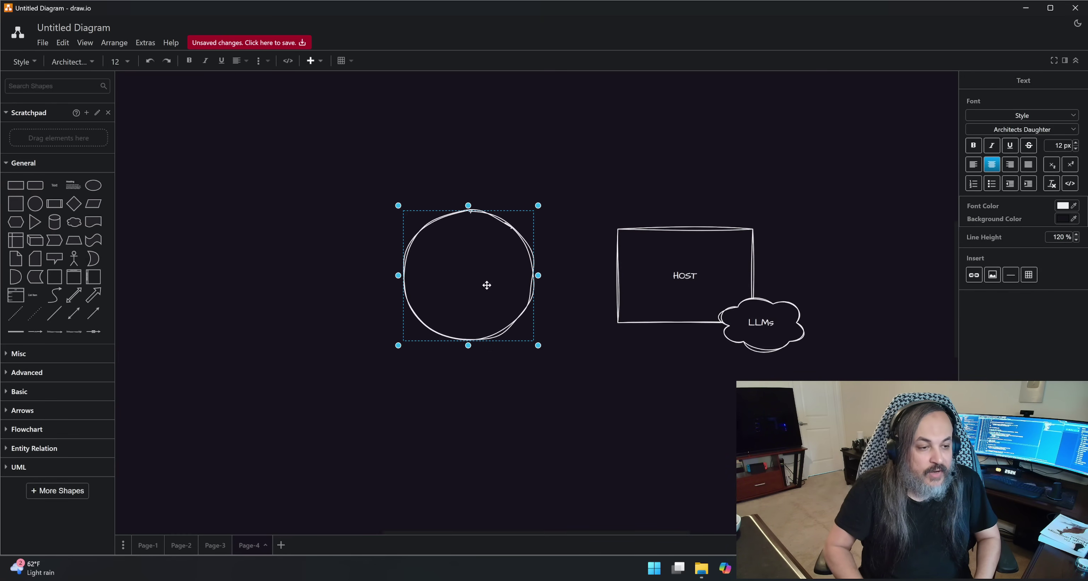
pyautogui.write('ORCHESTRATOR')
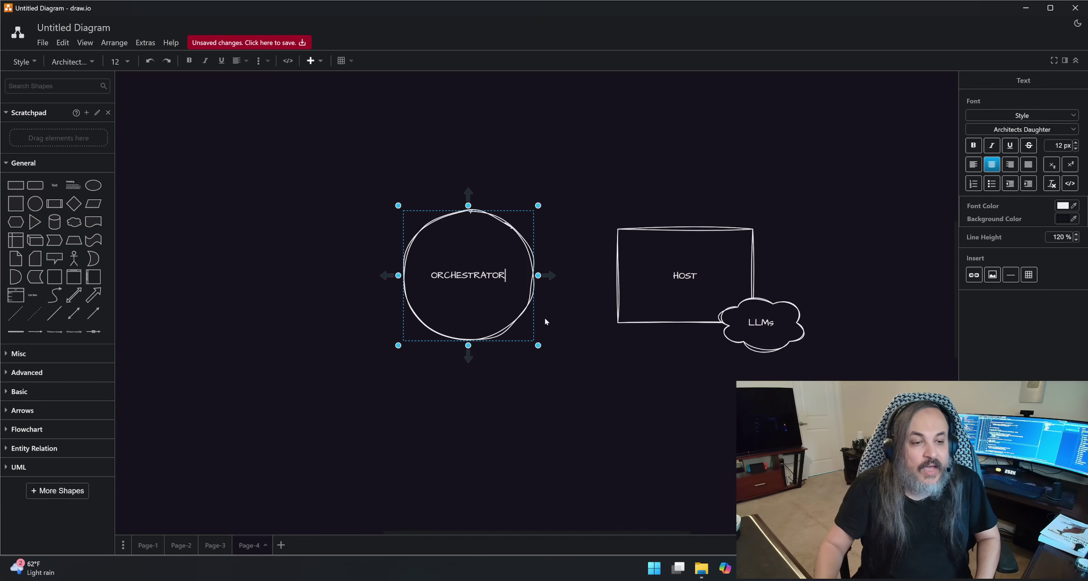
pyautogui.click(598, 347)
# - Draw an arrow from HOST to ORCHESTRATOR labelled REGISTER, placed above the line
pyautogui.click(526, 295)
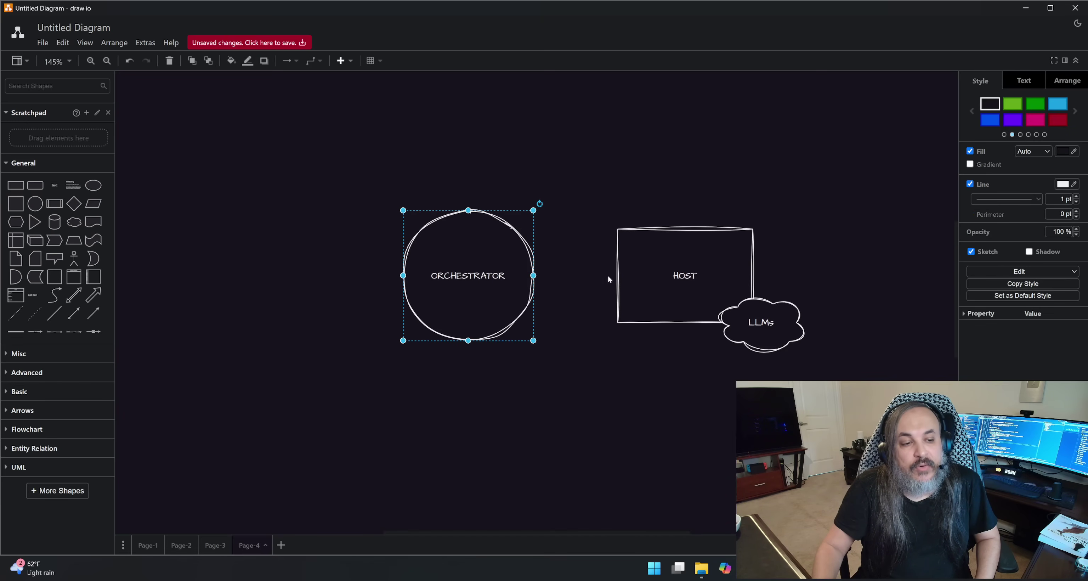
pyautogui.moveTo(607, 276); pyautogui.dragTo(540, 276)
pyautogui.click(566, 430)
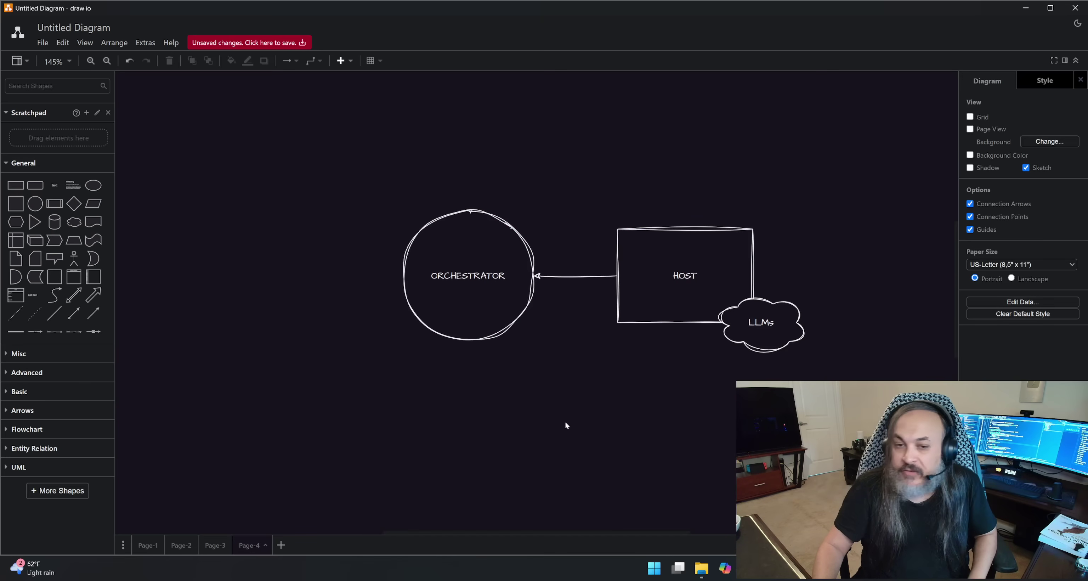
pyautogui.scroll(1, 565, 420)
pyautogui.click(626, 248)
pyautogui.write('REGISTER')
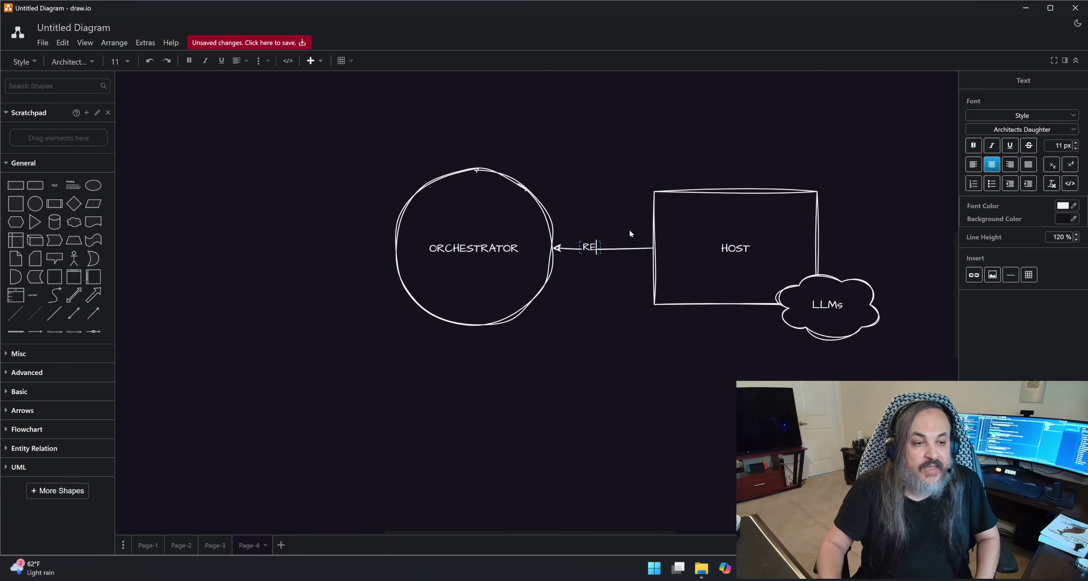
pyautogui.click(611, 272)
pyautogui.moveTo(592, 248); pyautogui.dragTo(601, 233)
pyautogui.click(599, 370)
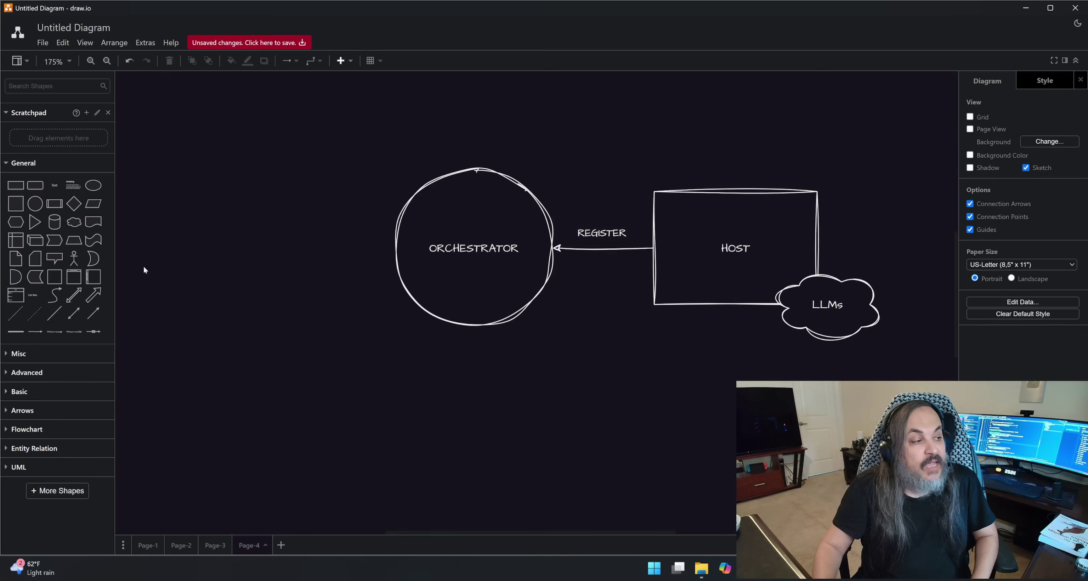
# - Add a tall rounded box labelled MOBILE APP, arrowed into ORCHESTRATOR
pyautogui.moveTo(35, 185); pyautogui.dragTo(176, 139)
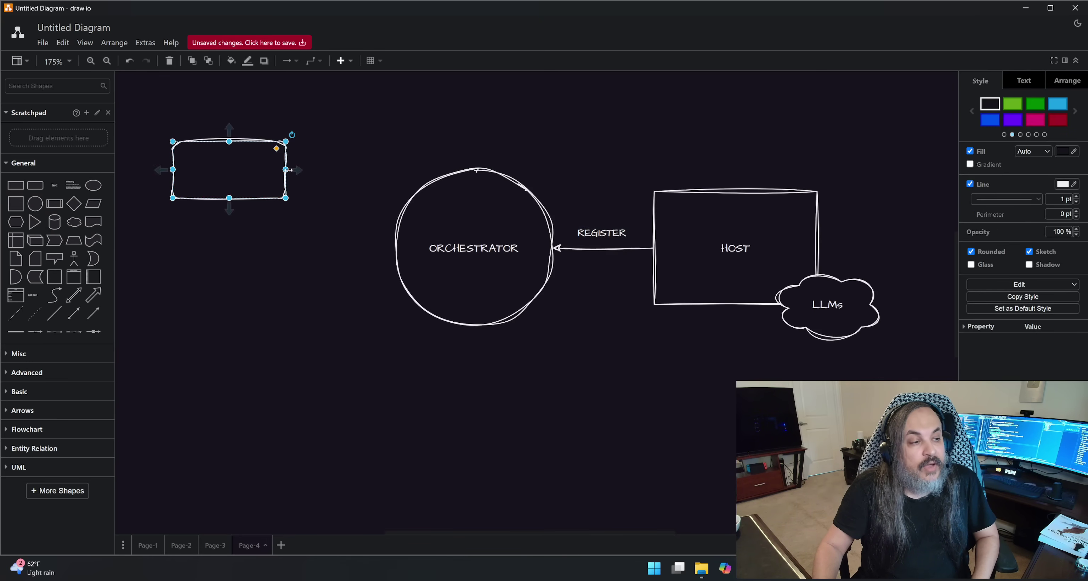
pyautogui.moveTo(291, 169); pyautogui.dragTo(204, 272)
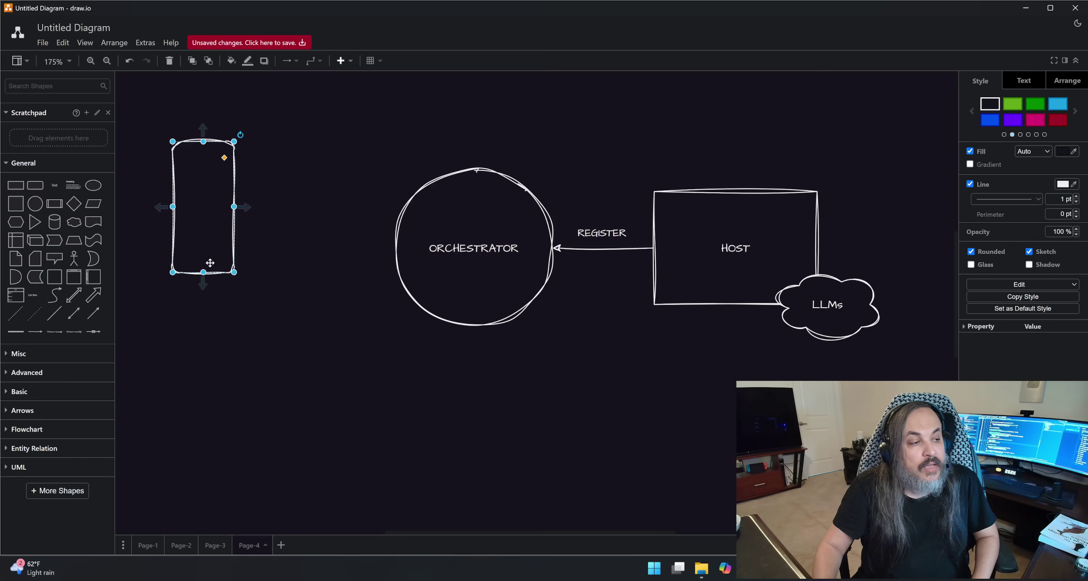
pyautogui.moveTo(234, 234); pyautogui.dragTo(394, 247)
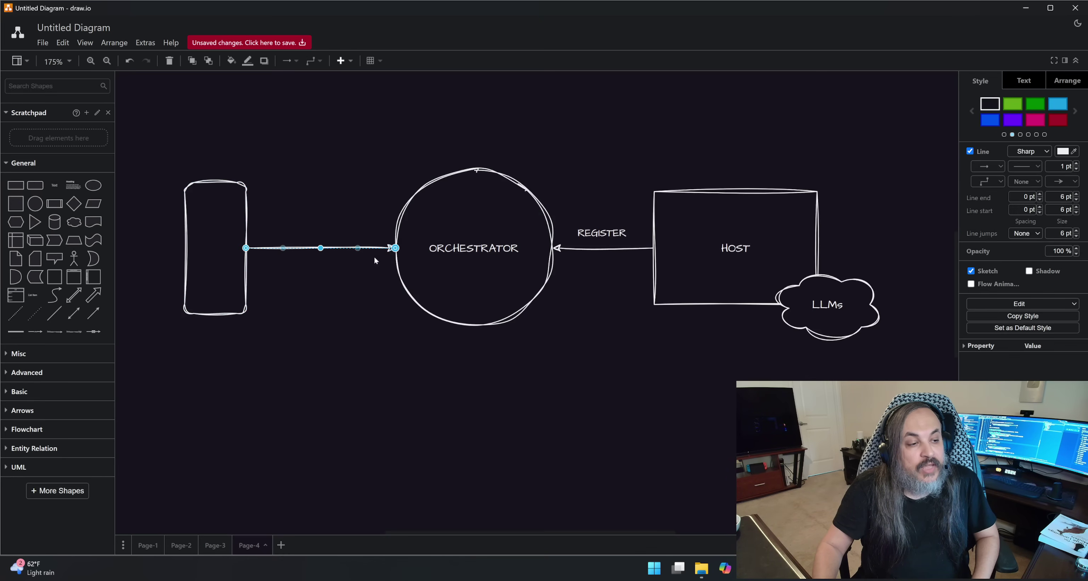
pyautogui.click(213, 260)
pyautogui.doubleClick(213, 264)
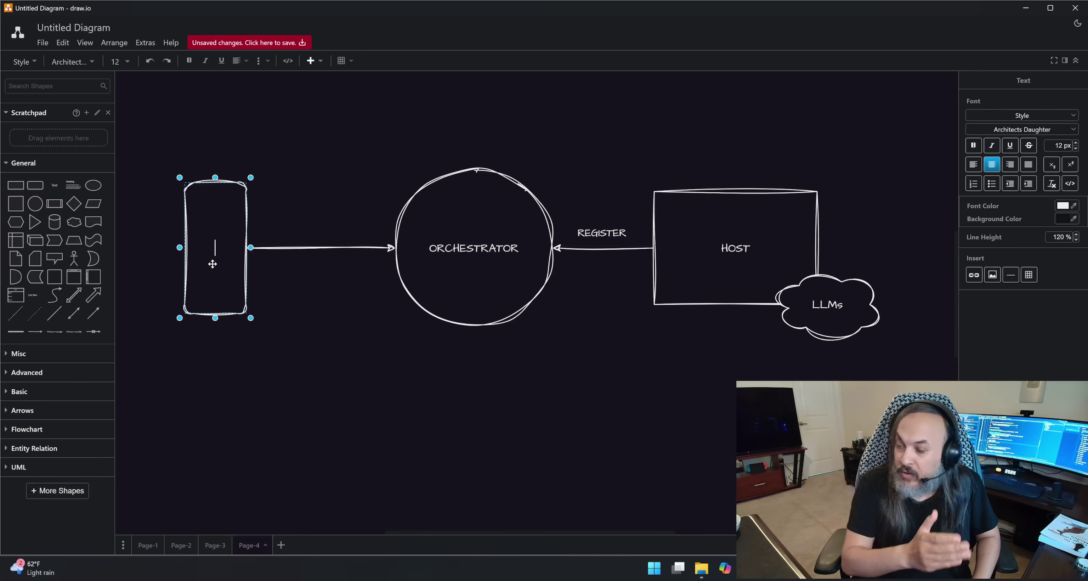
pyautogui.write('MOBILE APP')
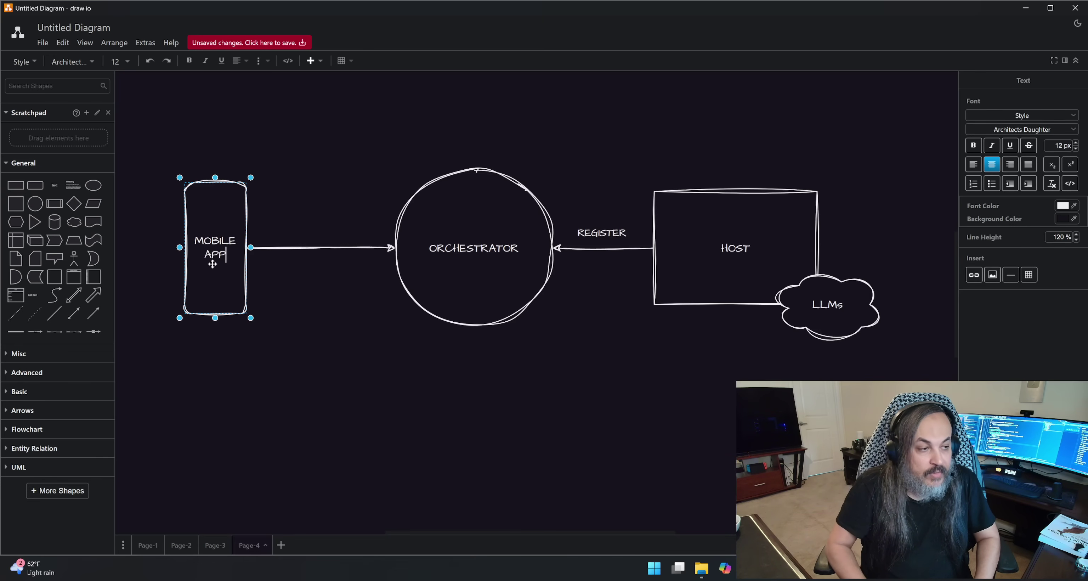
pyautogui.click(253, 276)
pyautogui.moveTo(245, 182); pyautogui.dragTo(271, 182)
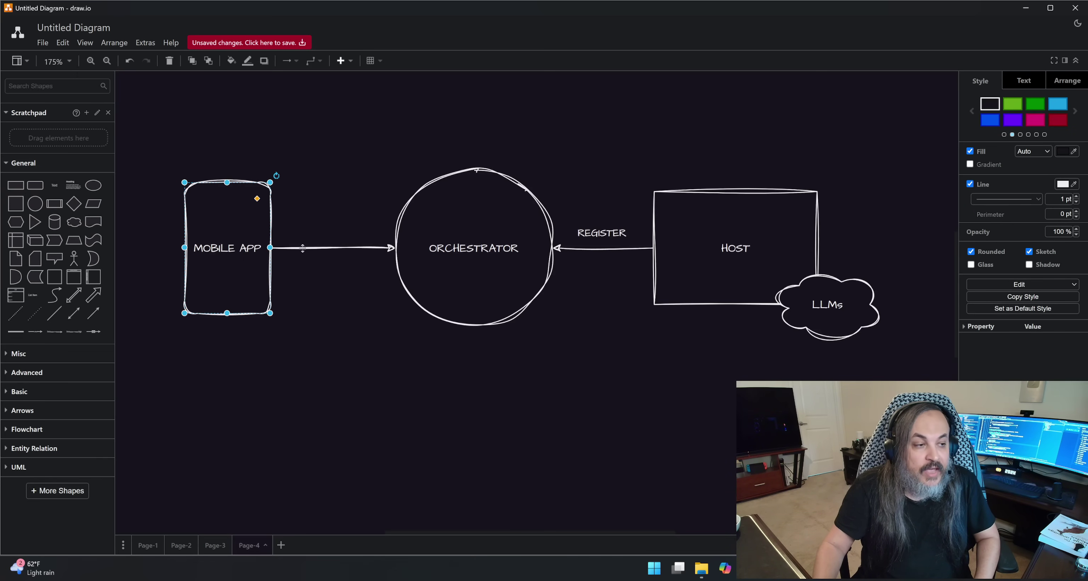
# - Label the MOBILE APP-to-ORCHESTRATOR arrow PROMPT
pyautogui.doubleClick(313, 248)
pyautogui.write('PROMPT')
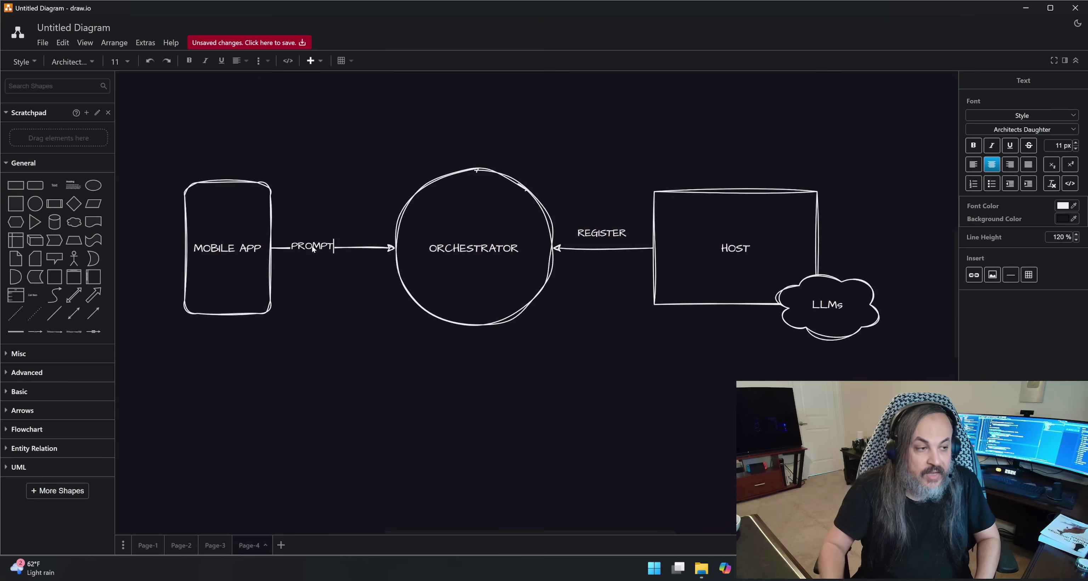
pyautogui.click(286, 316)
# - Make the ORCHESTRATOR–HOST link two-way with a PROMPT label below REGISTER
pyautogui.click(272, 313)
pyautogui.click(433, 270)
pyautogui.moveTo(562, 248); pyautogui.dragTo(654, 248)
pyautogui.click(616, 324)
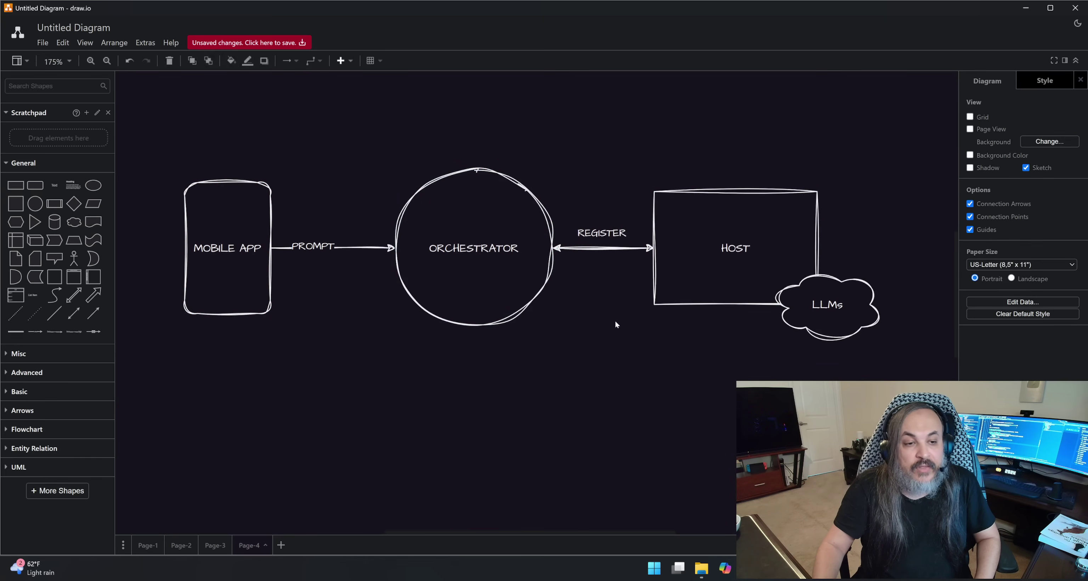
pyautogui.doubleClick(608, 249)
pyautogui.write('PROMPT')
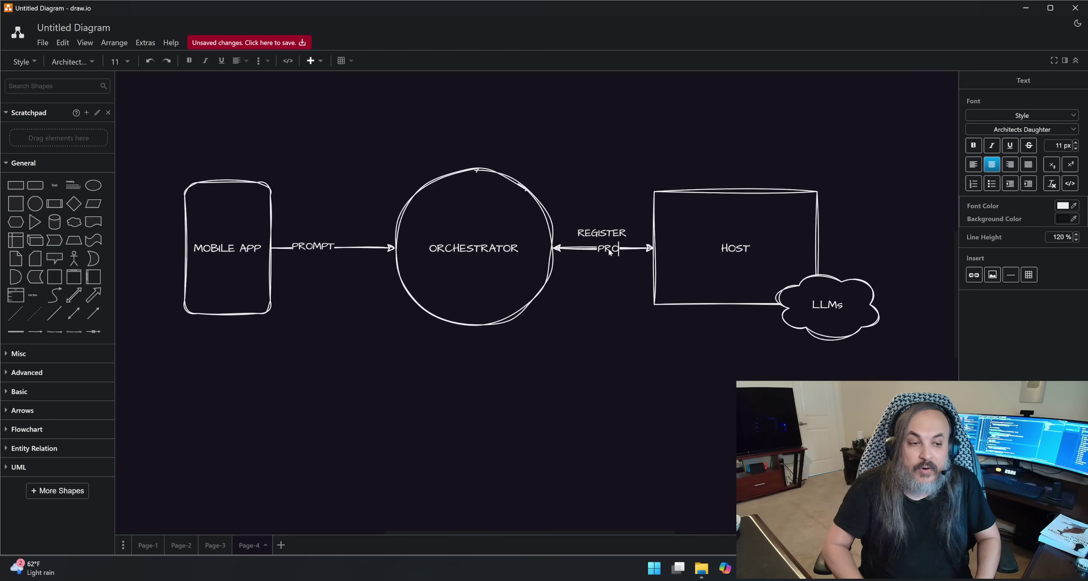
pyautogui.click(614, 249)
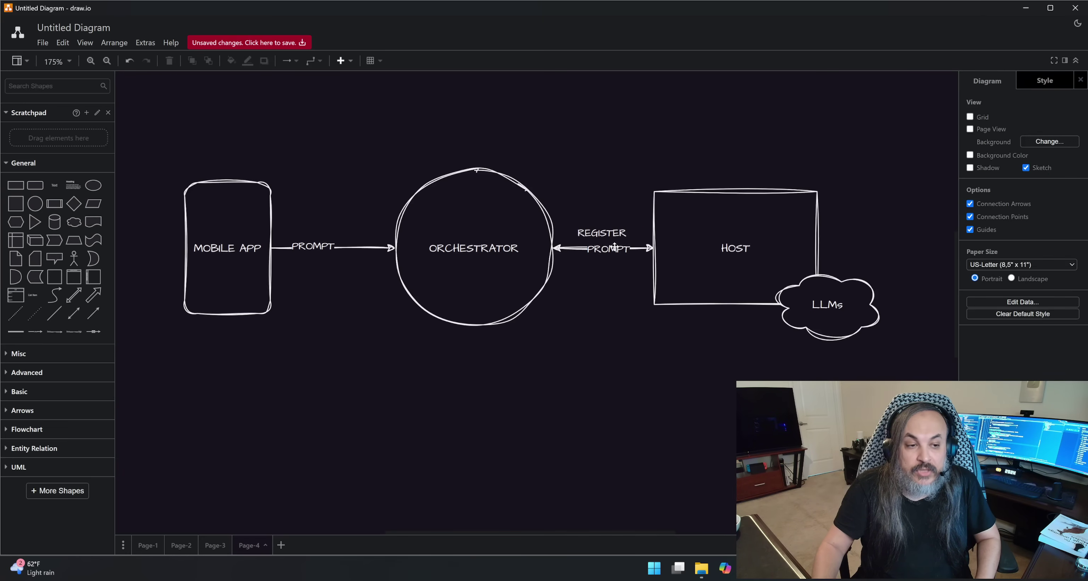
pyautogui.moveTo(614, 249); pyautogui.dragTo(608, 262)
# - Narrow the MOBILE APP box slightly
pyautogui.click(616, 369)
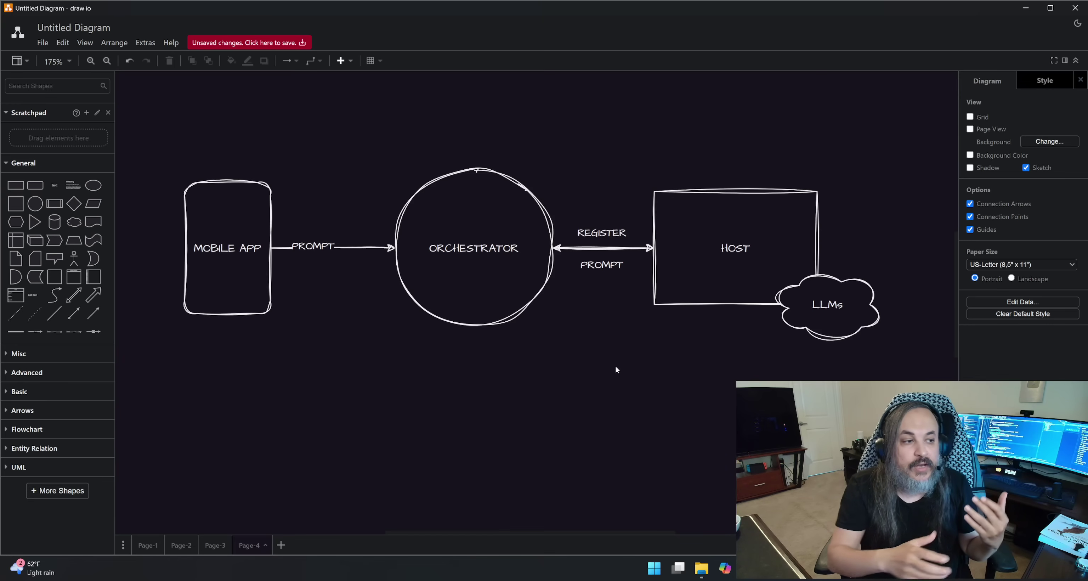
pyautogui.click(228, 251)
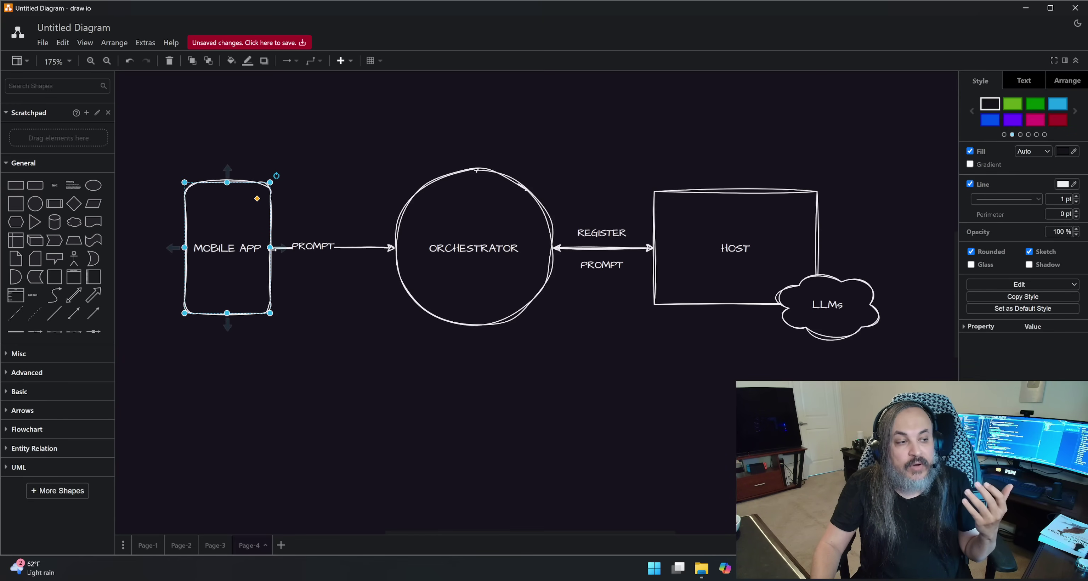
pyautogui.moveTo(271, 248); pyautogui.dragTo(262, 248)
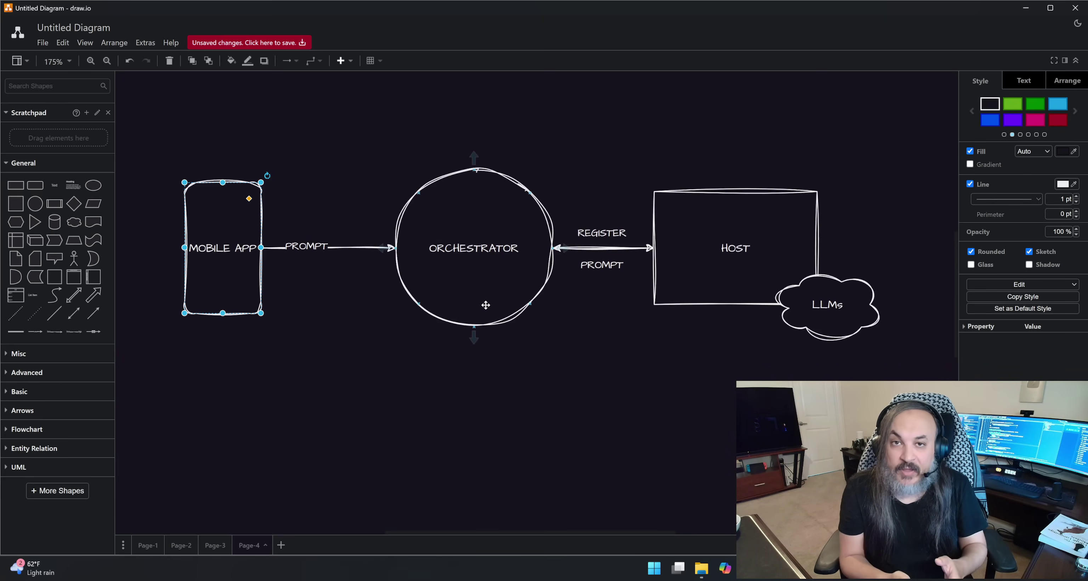
# - Move the HOST box and LLMs cloud higher and to the right
pyautogui.scroll(-1, 559, 348)
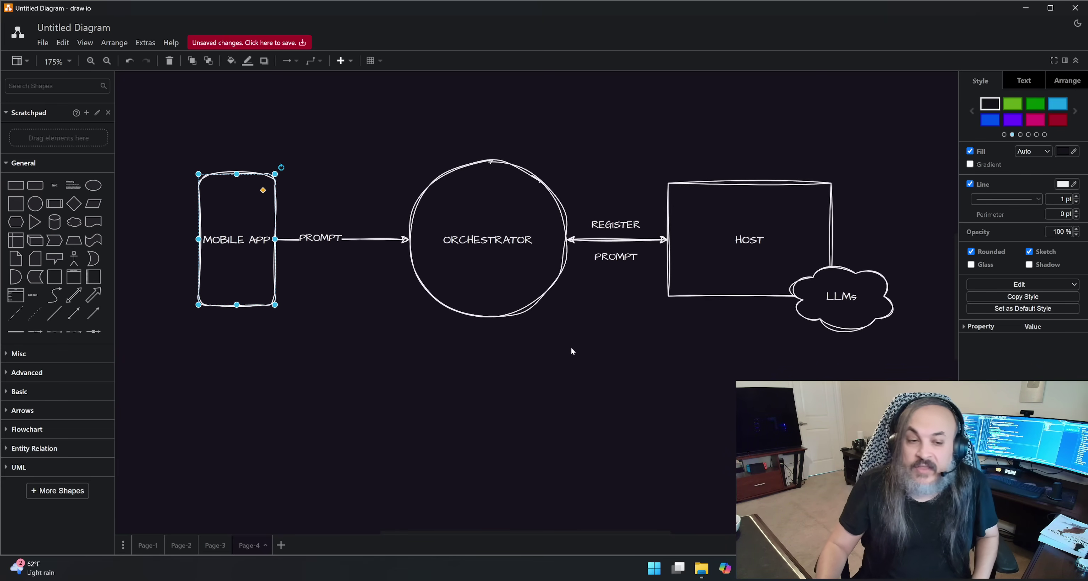
pyautogui.scroll(1, 569, 363)
pyautogui.hscroll(1, 568, 363)
pyautogui.moveTo(904, 165); pyautogui.dragTo(588, 447)
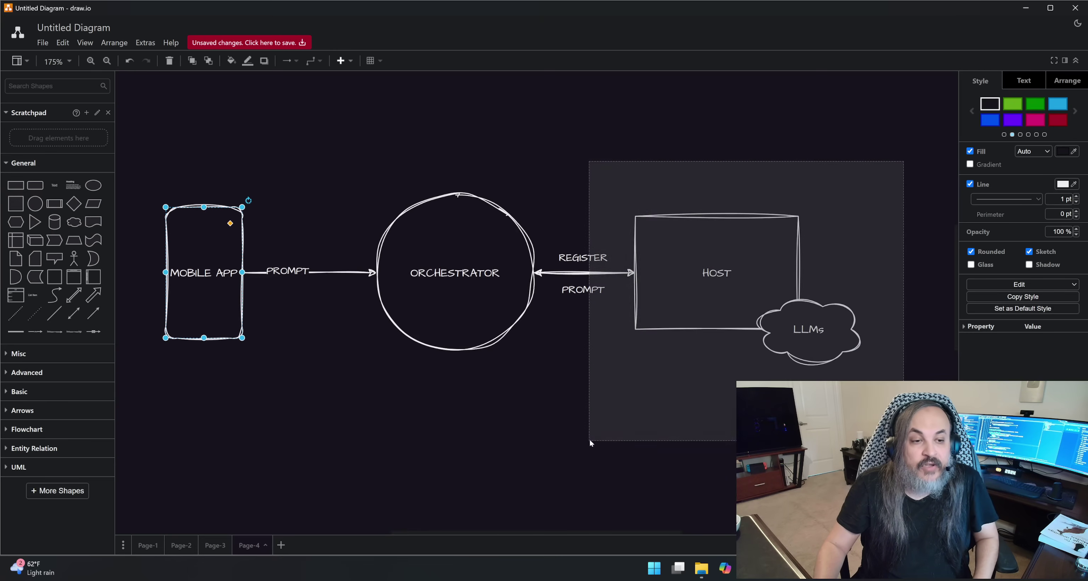
pyautogui.moveTo(698, 299); pyautogui.dragTo(730, 173)
pyautogui.click(677, 250)
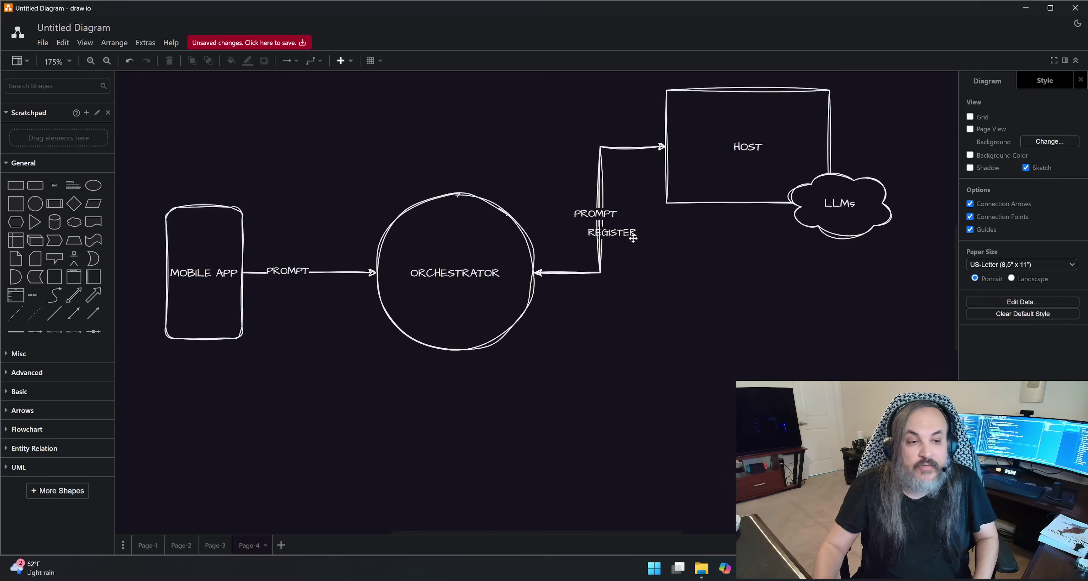
# - Move the REGISTER label beside PROMPT, then remove both labels
pyautogui.click(630, 238)
pyautogui.moveTo(630, 237); pyautogui.dragTo(650, 200)
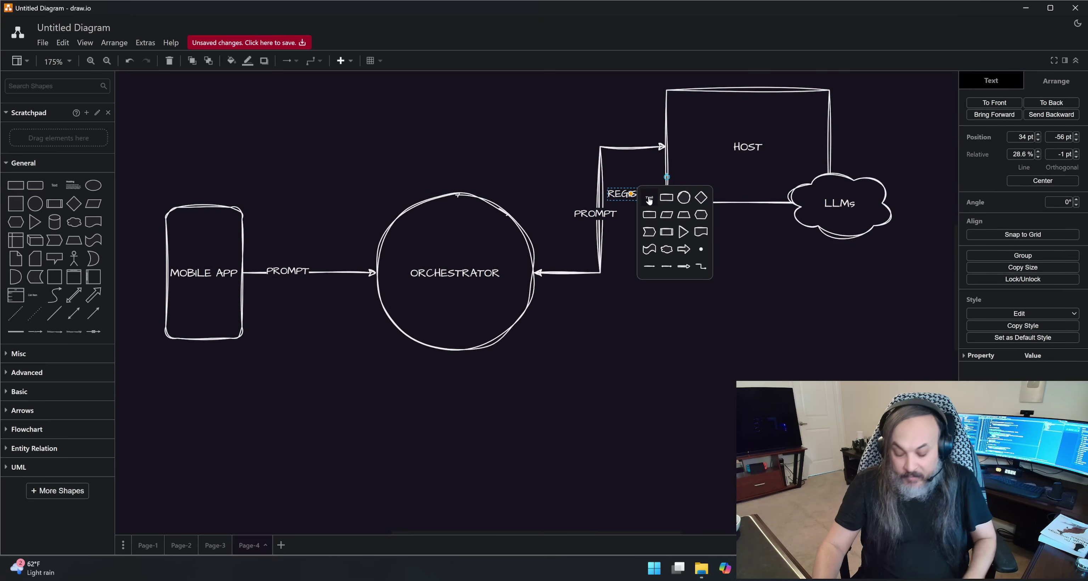
pyautogui.press('Escape')
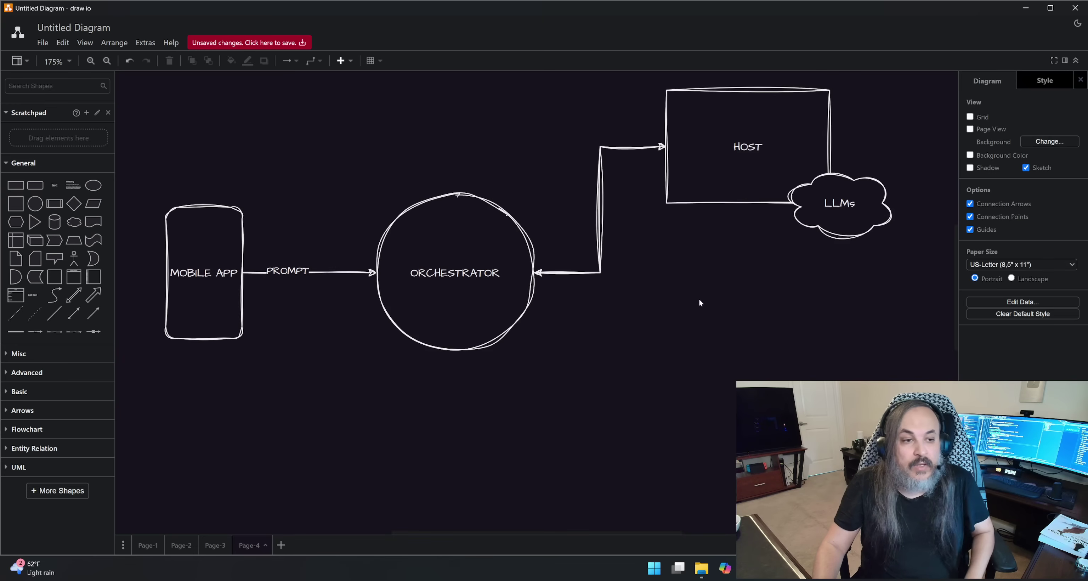
# - Duplicate the HOST box and LLMs cloud below the original
pyautogui.keyDown('ctrl'); pyautogui.scroll(-1, 698, 303); pyautogui.keyUp('ctrl')
pyautogui.moveTo(900, 93); pyautogui.dragTo(662, 298)
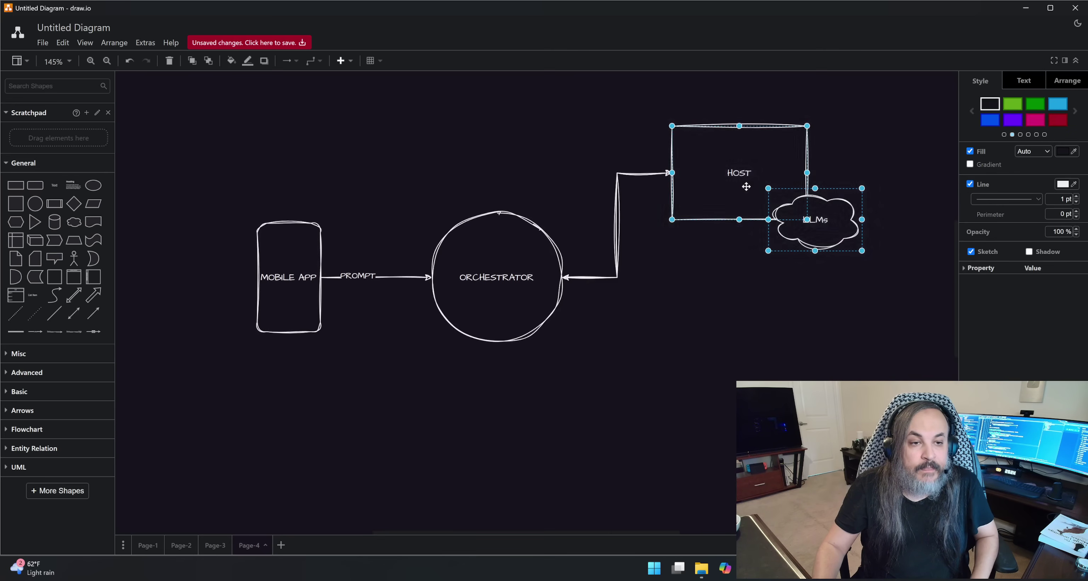
pyautogui.moveTo(747, 186); pyautogui.dragTo(738, 492)
pyautogui.scroll(-2, 737, 422)
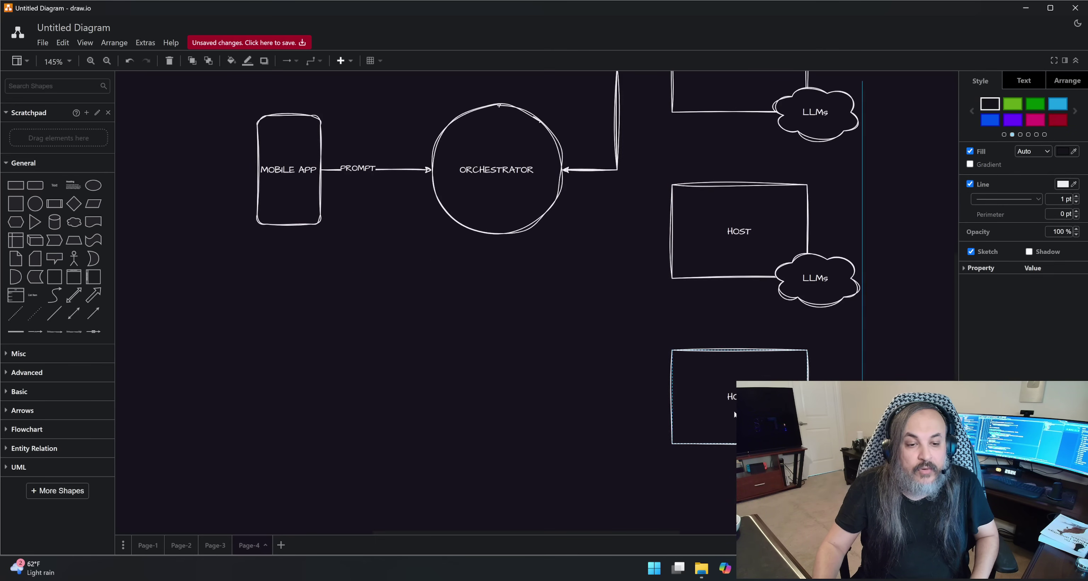
pyautogui.scroll(2, 566, 368)
# - Move MOBILE APP and ORCHESTRATOR down-left and delete the connector between HOST boxes
pyautogui.moveTo(582, 141); pyautogui.dragTo(204, 453)
pyautogui.moveTo(361, 276); pyautogui.dragTo(314, 341)
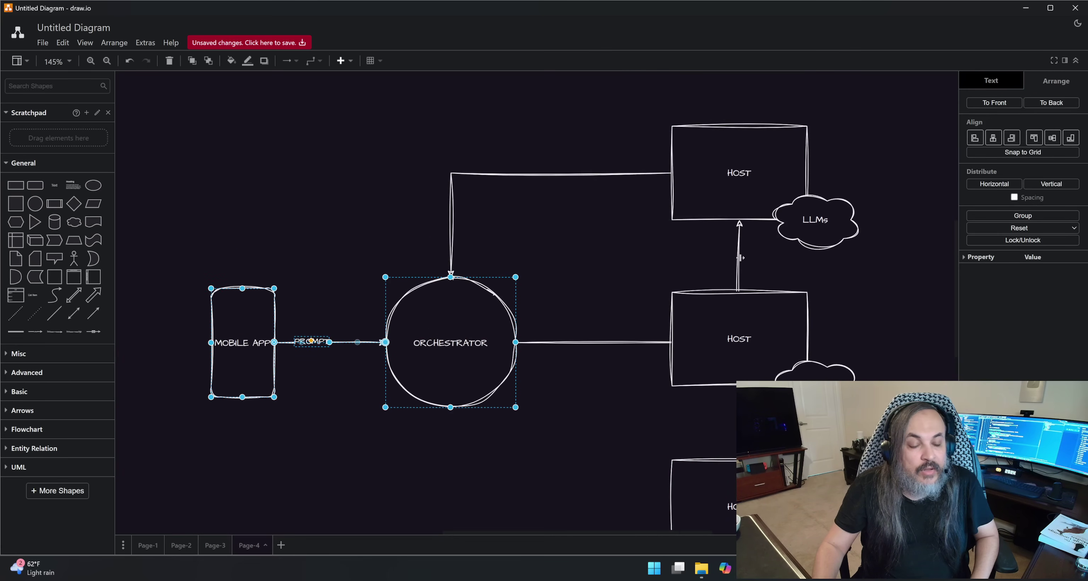
pyautogui.click(740, 258)
pyautogui.press('Delete')
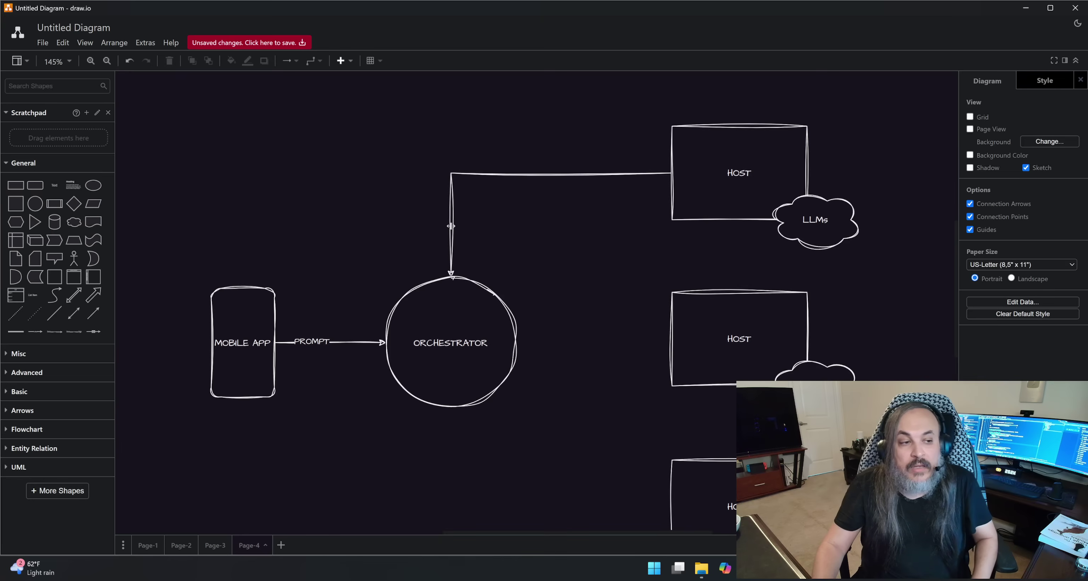
# - Reroute the top HOST link into ORCHESTRATOR's right side
pyautogui.moveTo(451, 226); pyautogui.dragTo(685, 345)
pyautogui.click(521, 341)
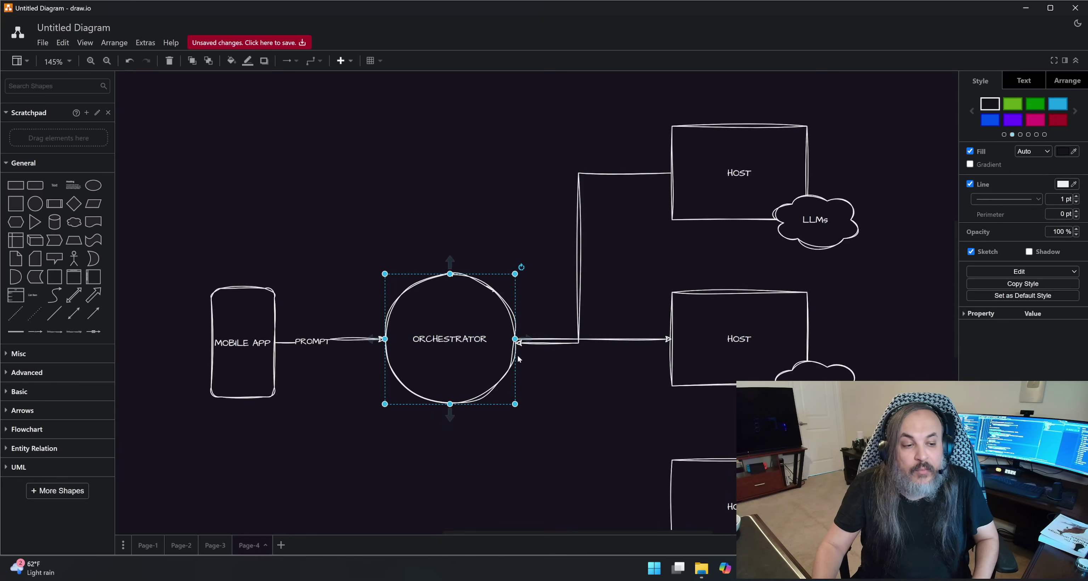
pyautogui.click(545, 341)
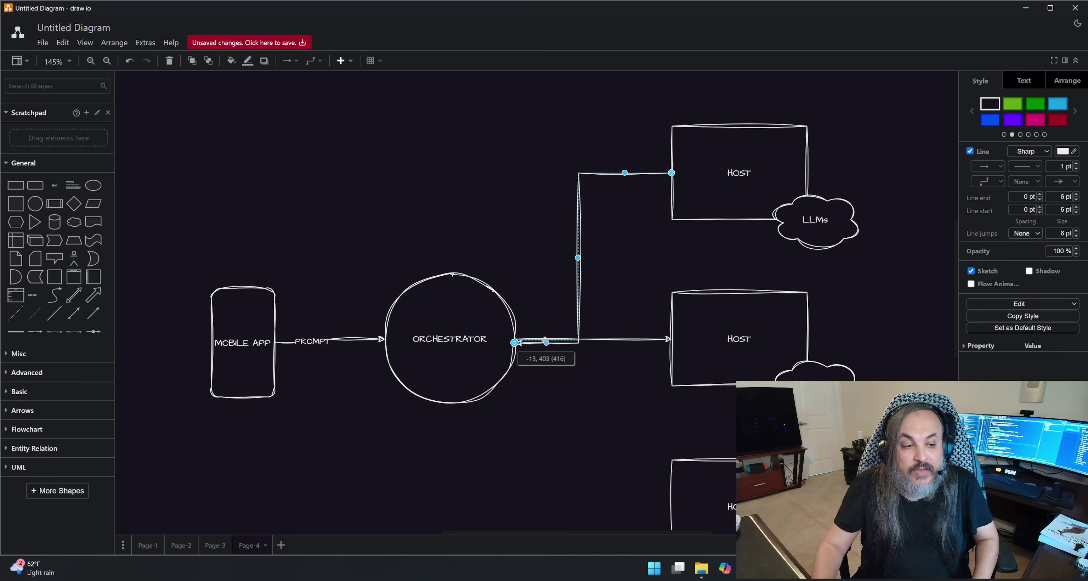
# - Arrow ORCHESTRATOR to the bottom HOST, align its vertical run, and raise MOBILE APP
pyautogui.click(480, 354)
pyautogui.moveTo(526, 339); pyautogui.dragTo(671, 507)
pyautogui.click(588, 431)
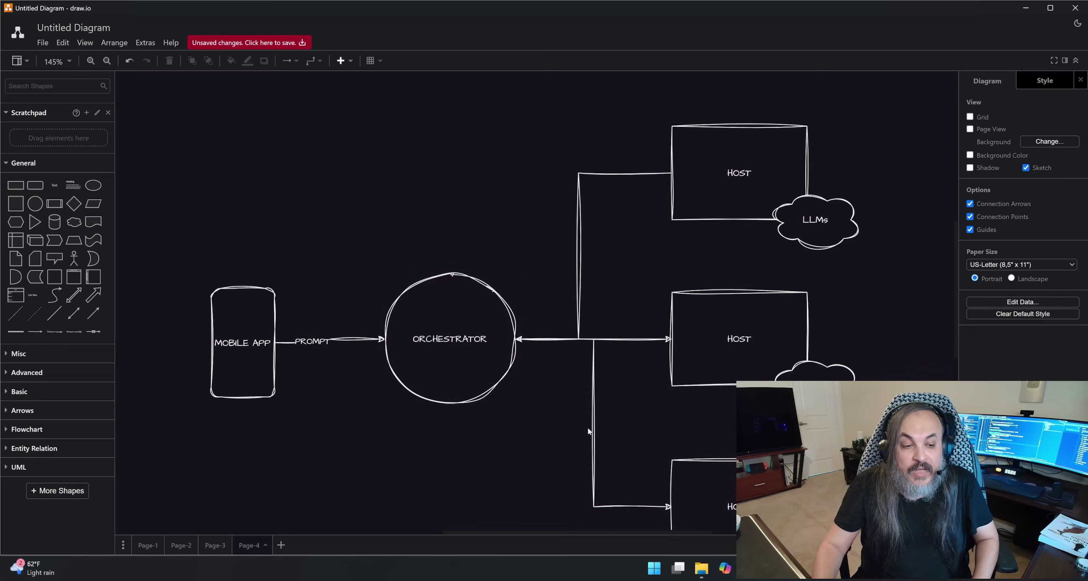
pyautogui.click(589, 431)
pyautogui.moveTo(594, 422); pyautogui.dragTo(577, 422)
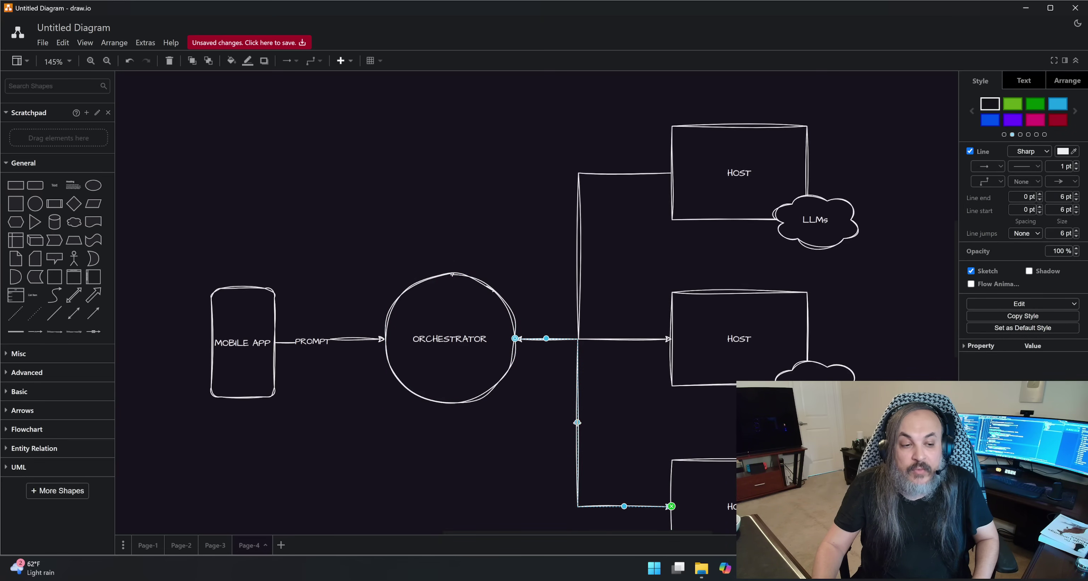
pyautogui.click(549, 406)
pyautogui.moveTo(233, 359); pyautogui.dragTo(219, 258)
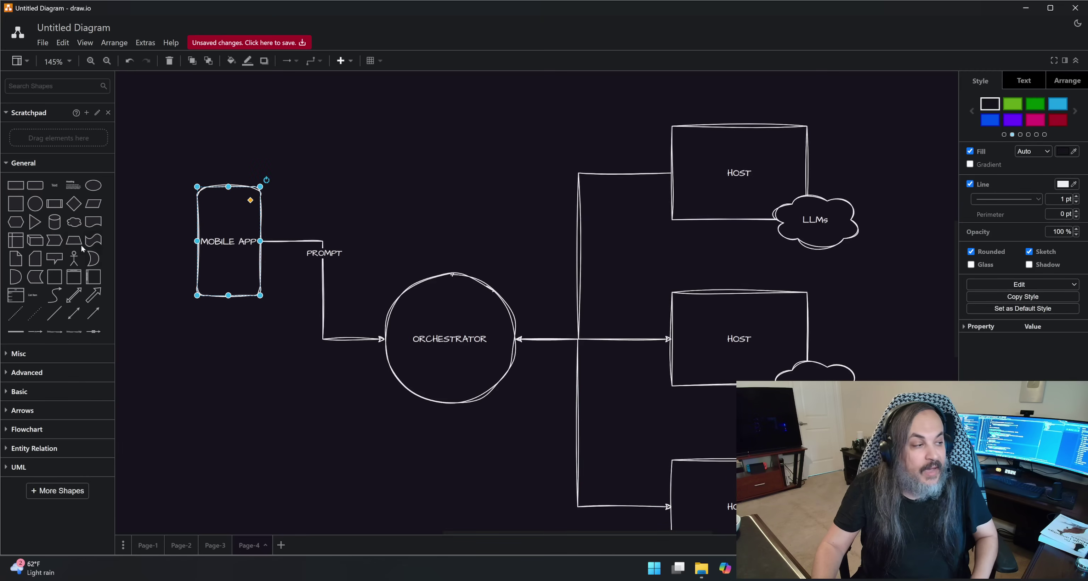
# - Add a cloud labelled WEB APP below MOBILE APP
pyautogui.moveTo(74, 222); pyautogui.dragTo(185, 308)
pyautogui.press('F2')
pyautogui.write('WEB')
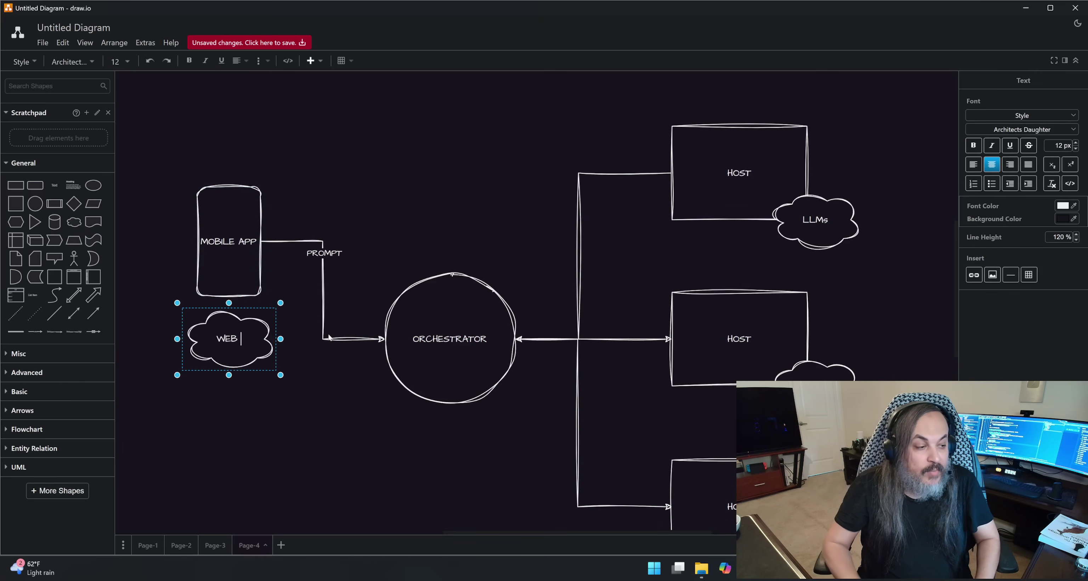
pyautogui.write(' APP')
pyautogui.click(342, 413)
# - Duplicate the WEB APP cloud below it and relabel the copy SYSTEM
pyautogui.click(239, 342)
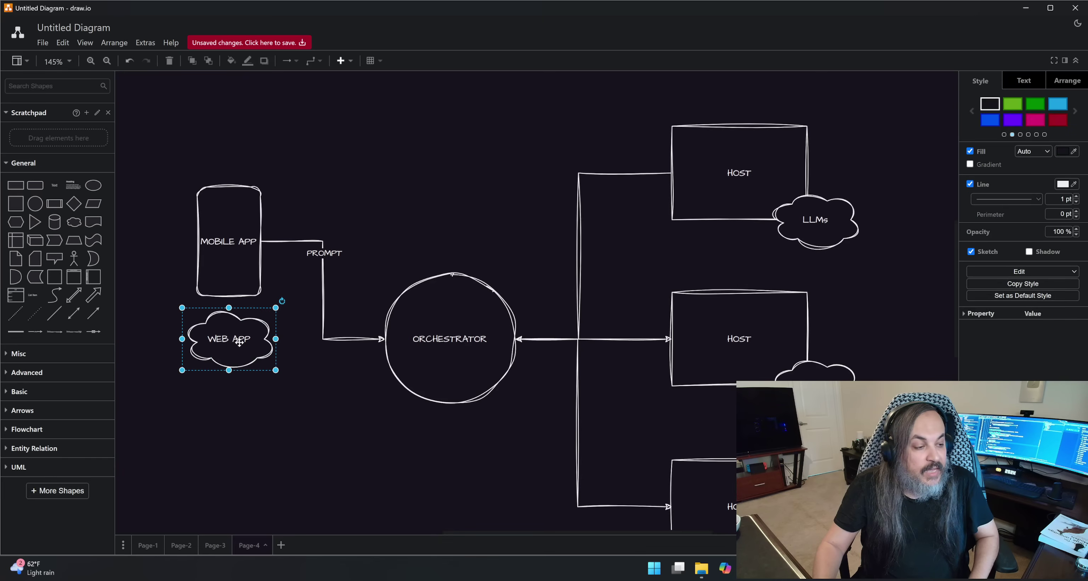
pyautogui.moveTo(240, 342); pyautogui.dragTo(239, 425)
pyautogui.click(345, 435)
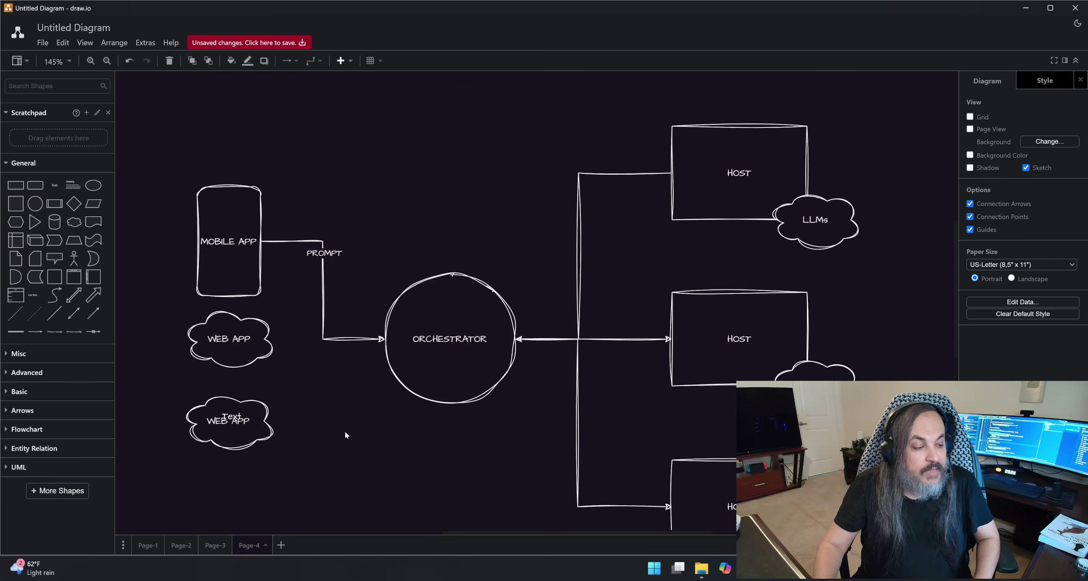
pyautogui.click(258, 425)
pyautogui.press('F2')
pyautogui.write('SYS')
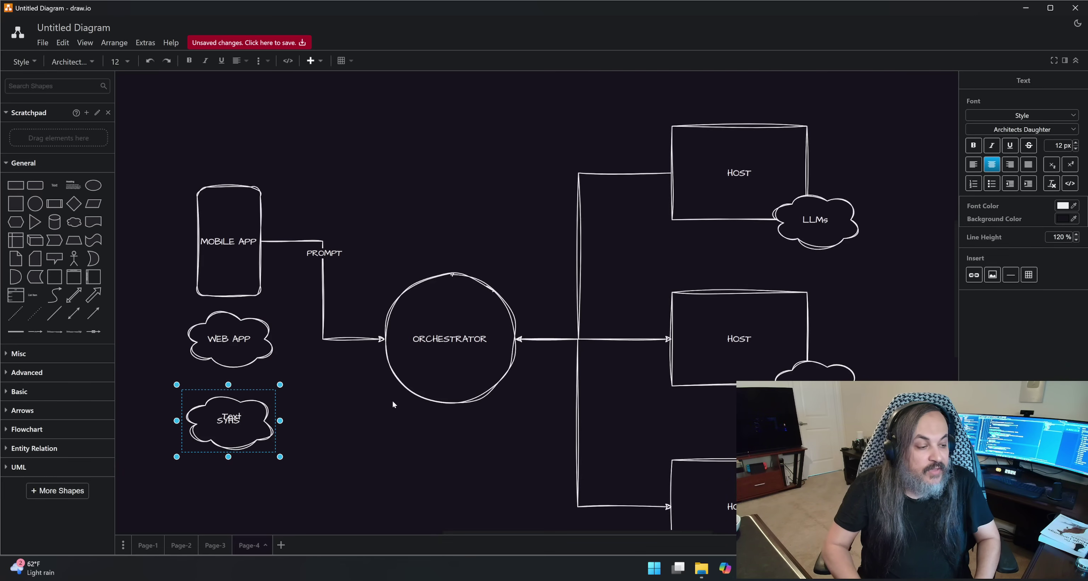
pyautogui.write('TEM')
pyautogui.click(393, 402)
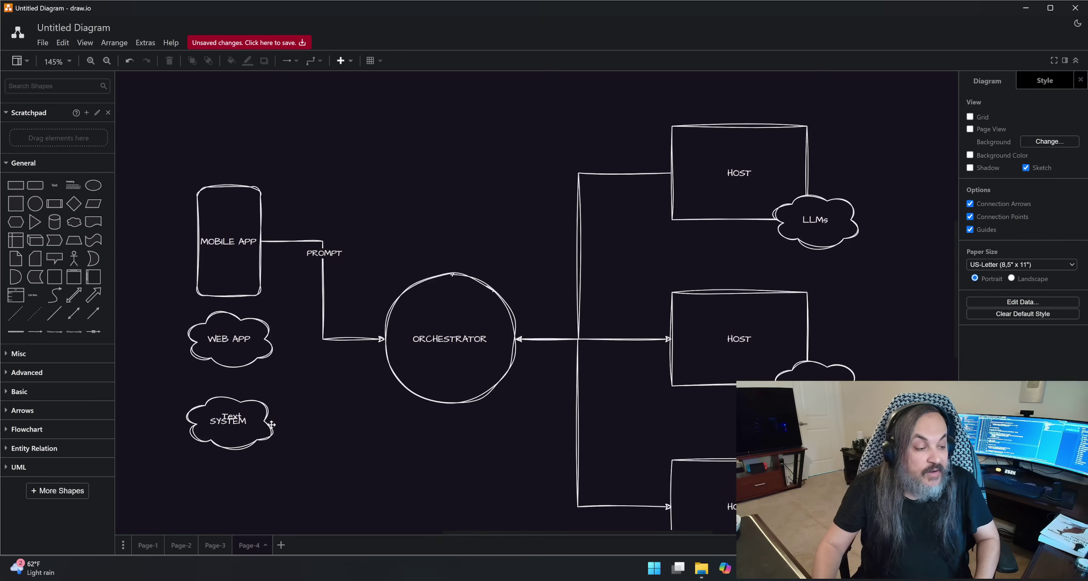
pyautogui.click(272, 425)
pyautogui.click(293, 437)
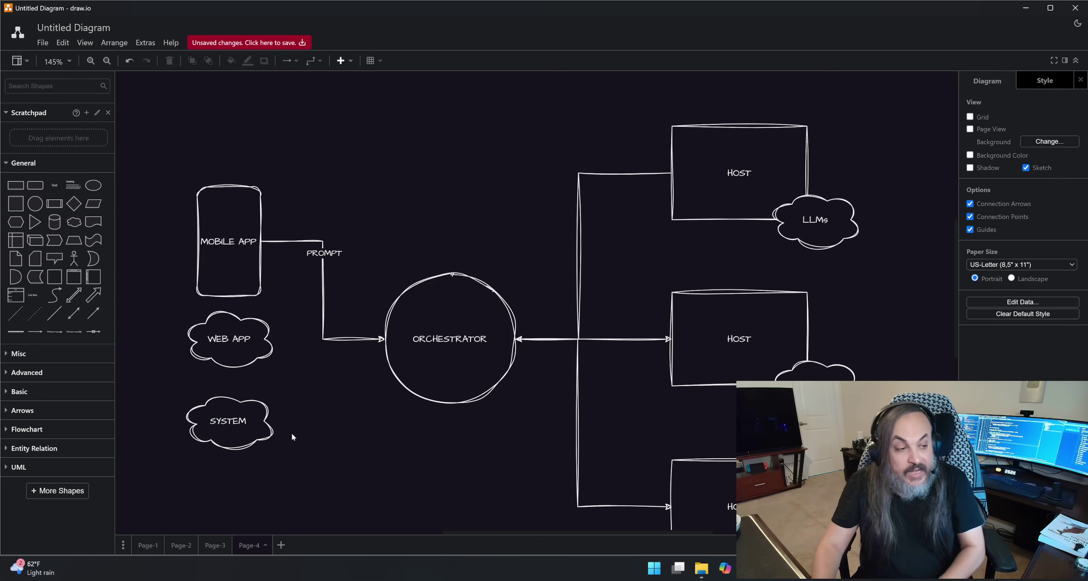
# - Connect WEB APP and SYSTEM to ORCHESTRATOR, aligning the SYSTEM line with the other
pyautogui.moveTo(287, 338); pyautogui.dragTo(427, 340)
pyautogui.click(252, 431)
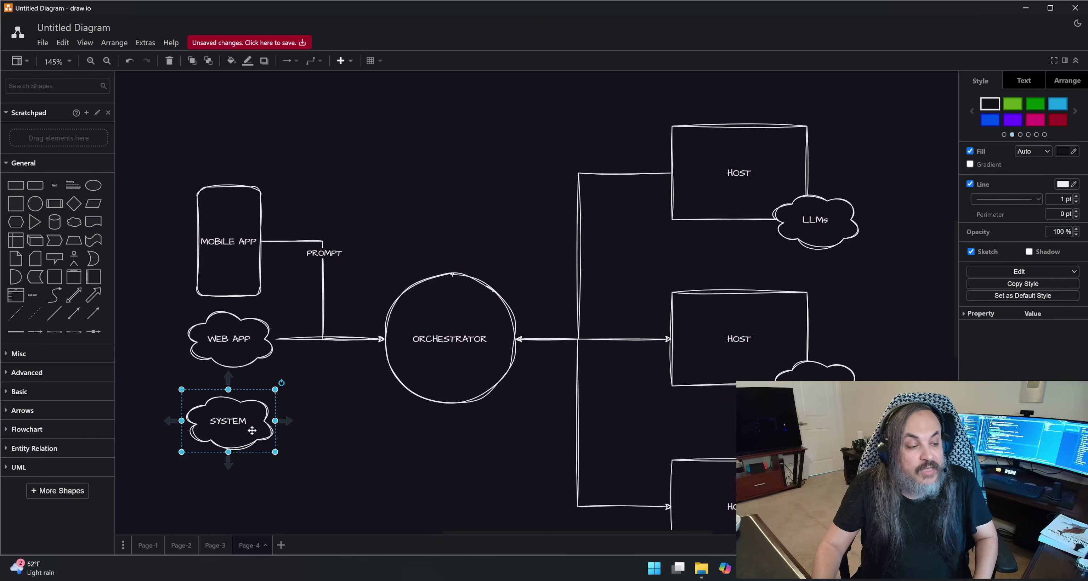
pyautogui.moveTo(287, 421); pyautogui.dragTo(423, 339)
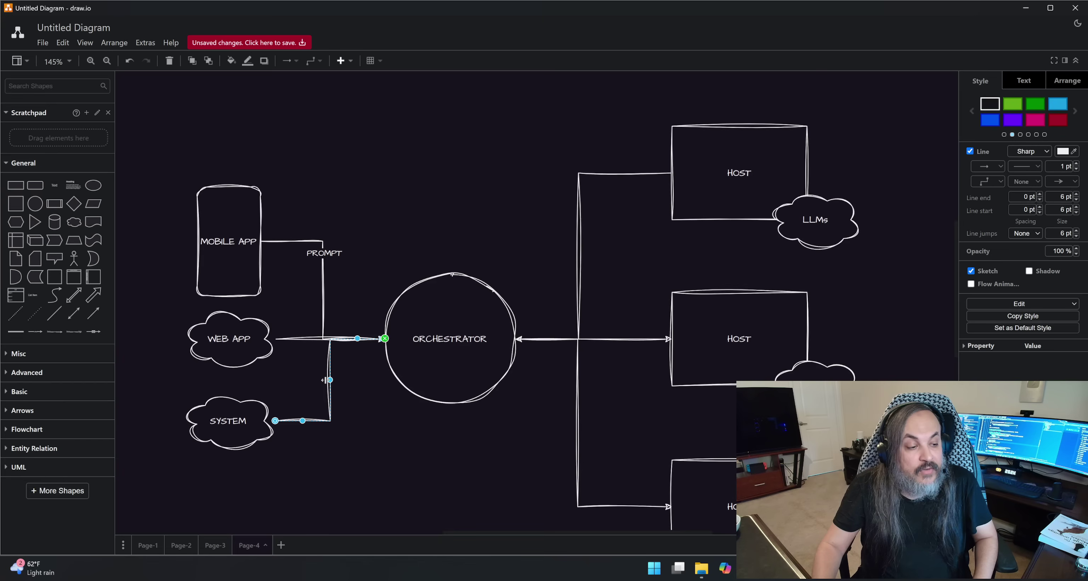
pyautogui.moveTo(324, 380); pyautogui.dragTo(317, 382)
# - Reset the view to actual size and delete the PROMPT label from the connector
pyautogui.hotkey('ctrl', 'h')
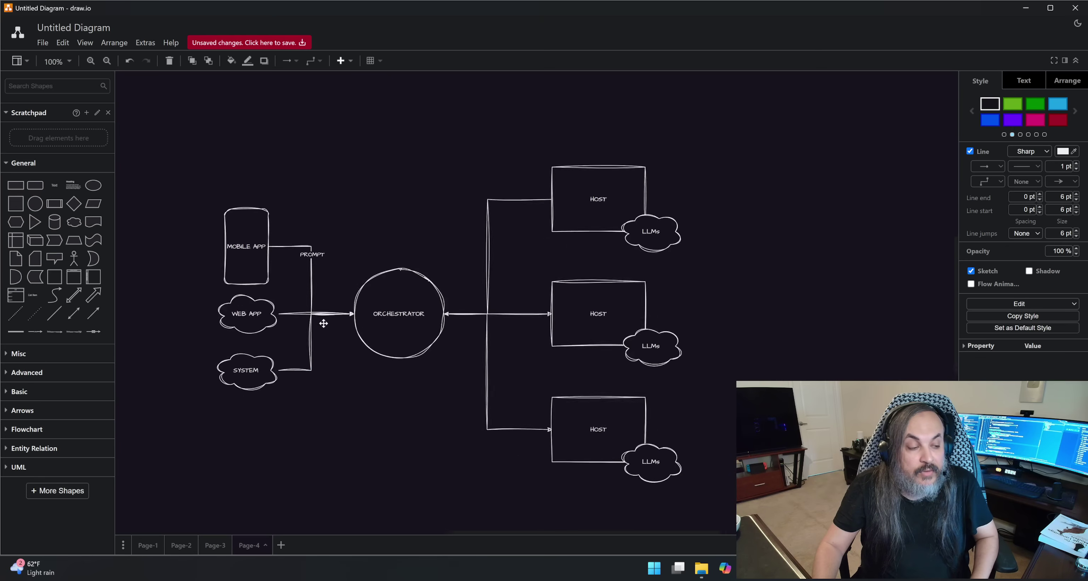
pyautogui.click(289, 203)
pyautogui.press('Delete')
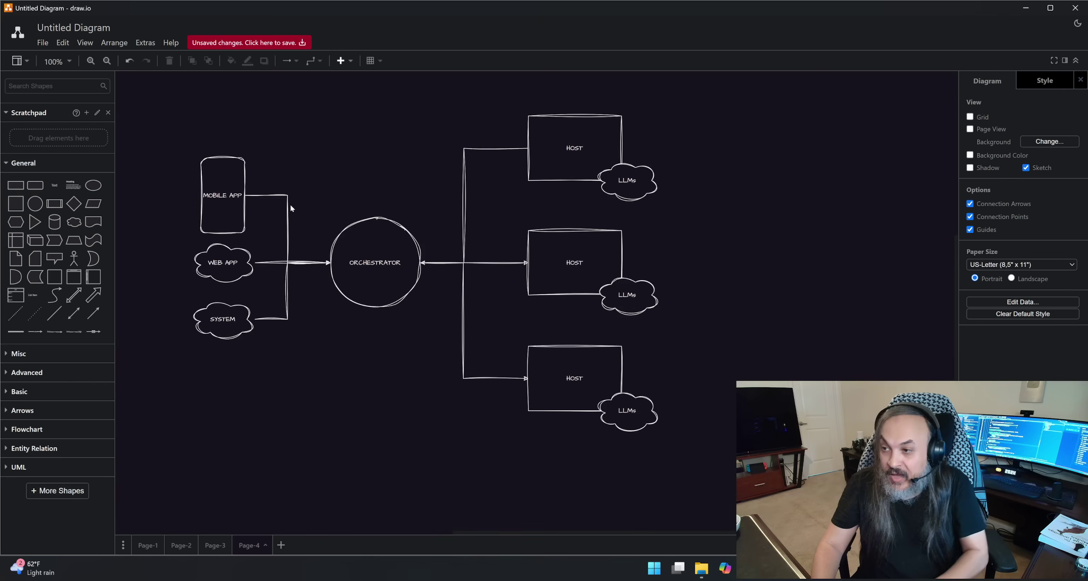
pyautogui.moveTo(328, 323); pyautogui.dragTo(402, 322)
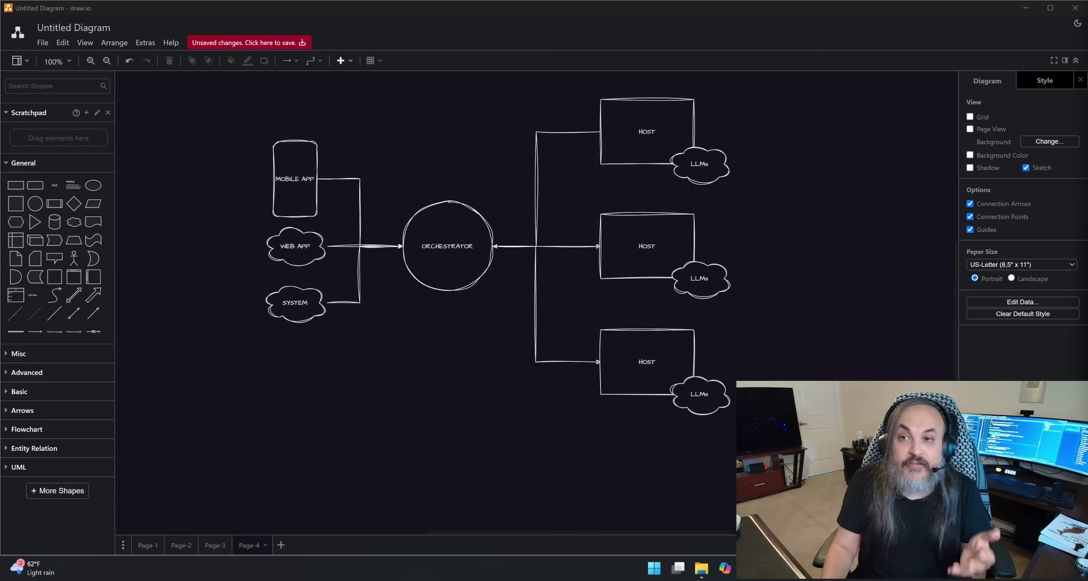
# - Fill MOBILE APP, WEB APP, SYSTEM and the ORCHESTRATOR circle green
pyautogui.click(290, 198)
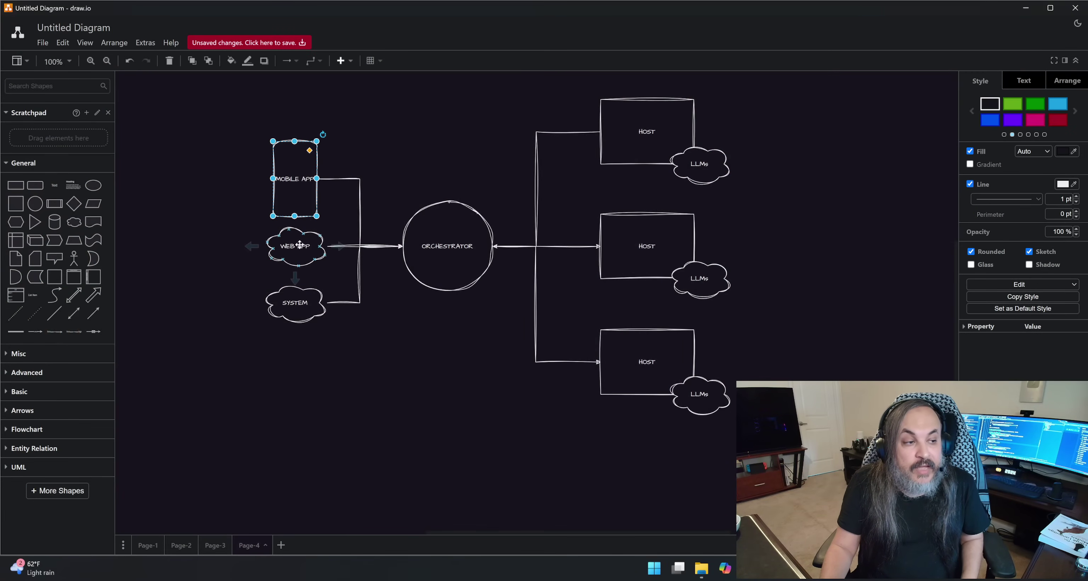
pyautogui.click(295, 246)
pyautogui.keyDown('shift'); pyautogui.click(295, 302); pyautogui.keyUp('shift')
pyautogui.keyDown('shift'); pyautogui.click(307, 200); pyautogui.keyUp('shift')
pyautogui.click(1035, 104)
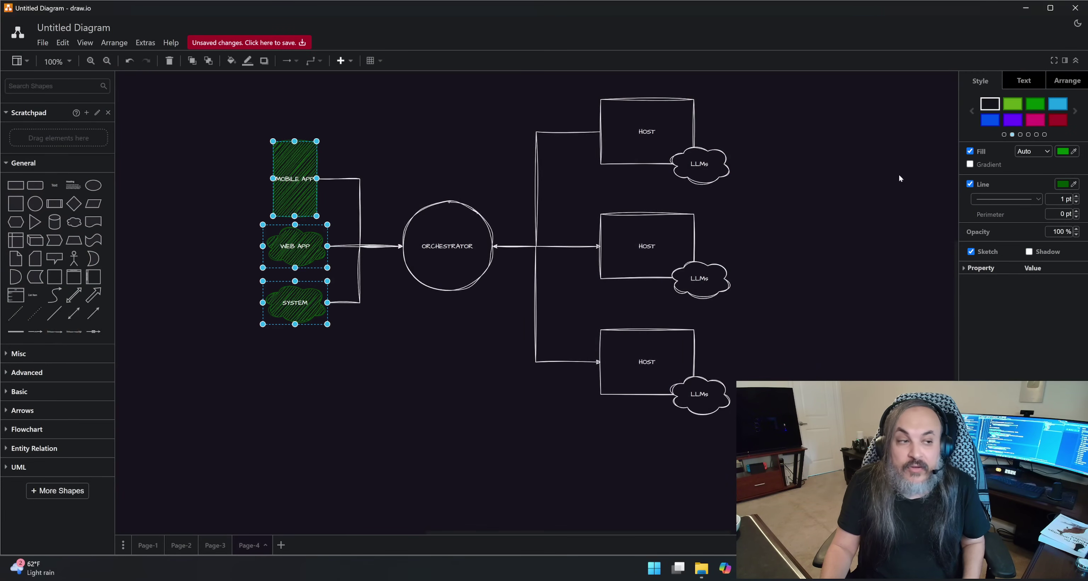
pyautogui.click(513, 399)
pyautogui.click(434, 269)
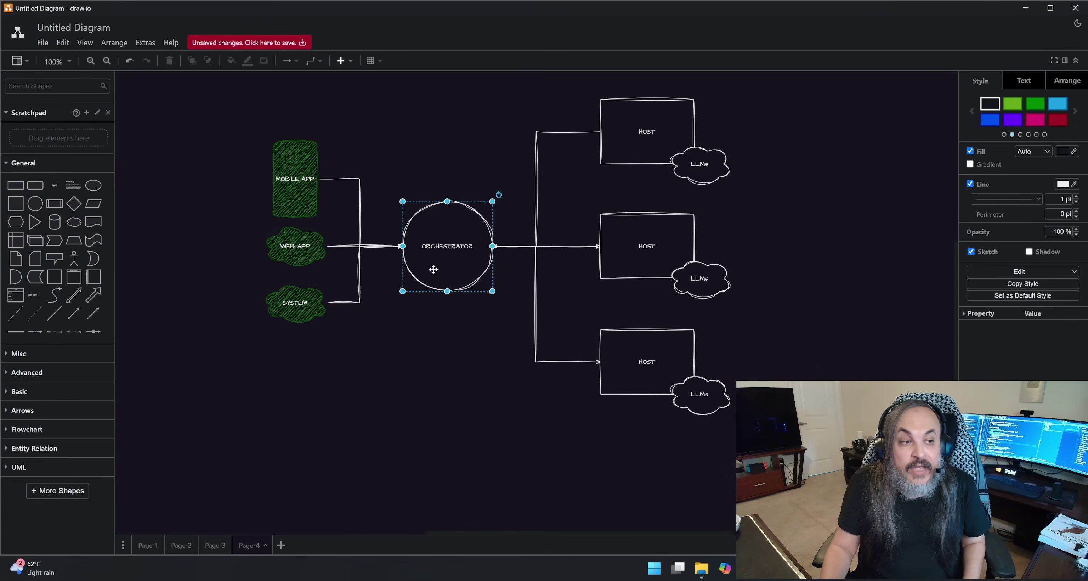
pyautogui.click(1041, 106)
# - Recolor MOBILE APP, WEB APP and SYSTEM blue
pyautogui.moveTo(221, 111); pyautogui.dragTo(350, 369)
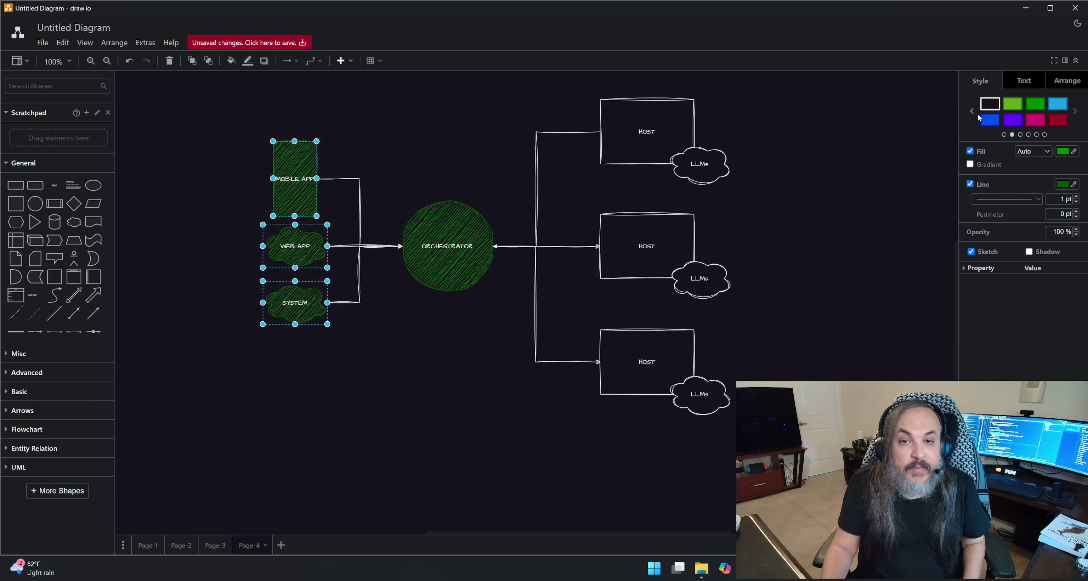
pyautogui.click(997, 119)
pyautogui.click(677, 302)
# - Fill all HOST boxes and LLMs clouds red
pyautogui.click(457, 259)
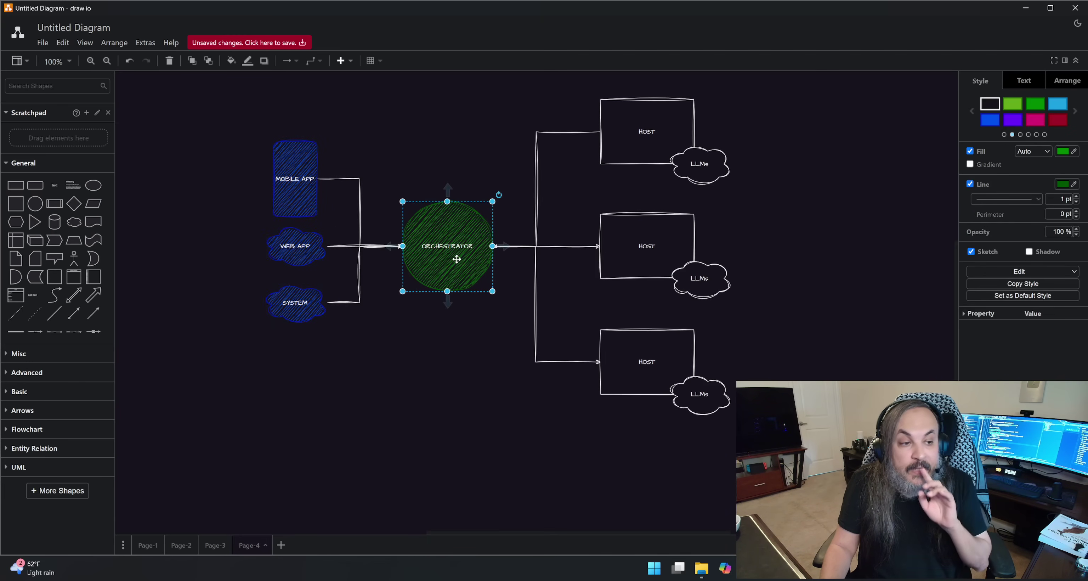
pyautogui.moveTo(481, 343); pyautogui.dragTo(506, 368)
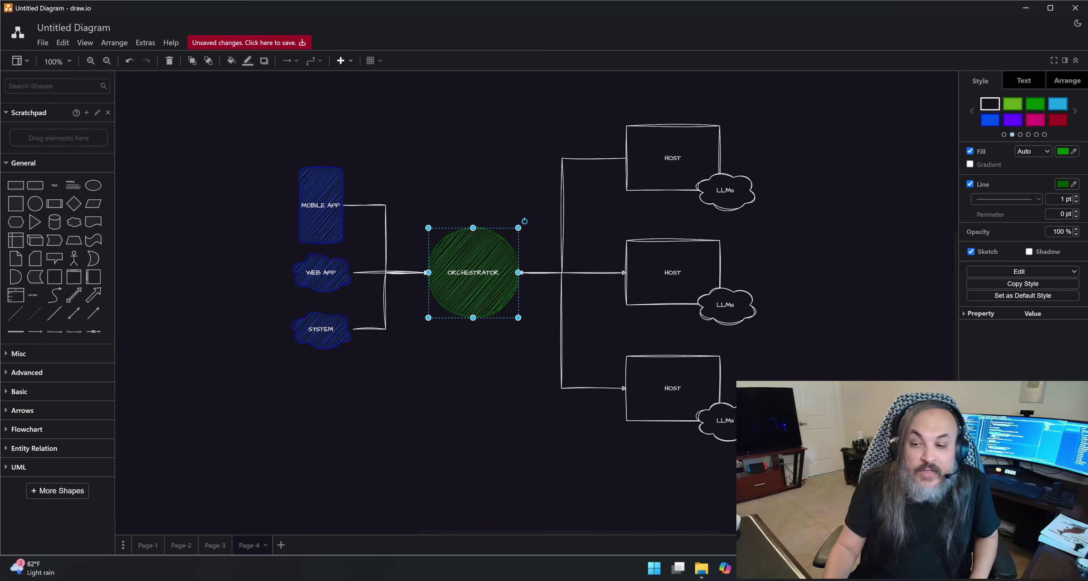
pyautogui.moveTo(606, 99); pyautogui.dragTo(816, 508)
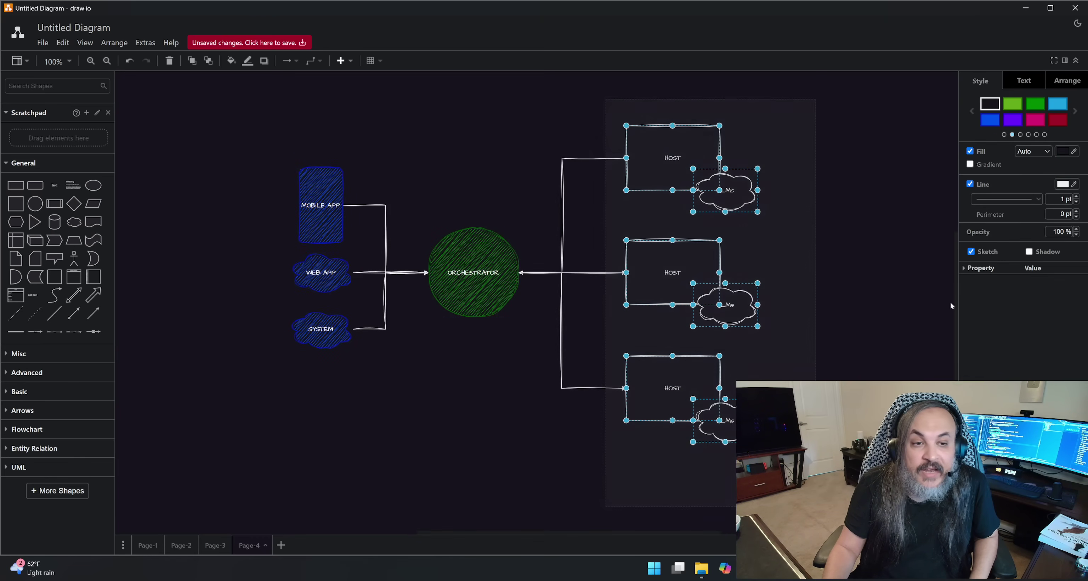
pyautogui.click(1058, 119)
pyautogui.click(893, 339)
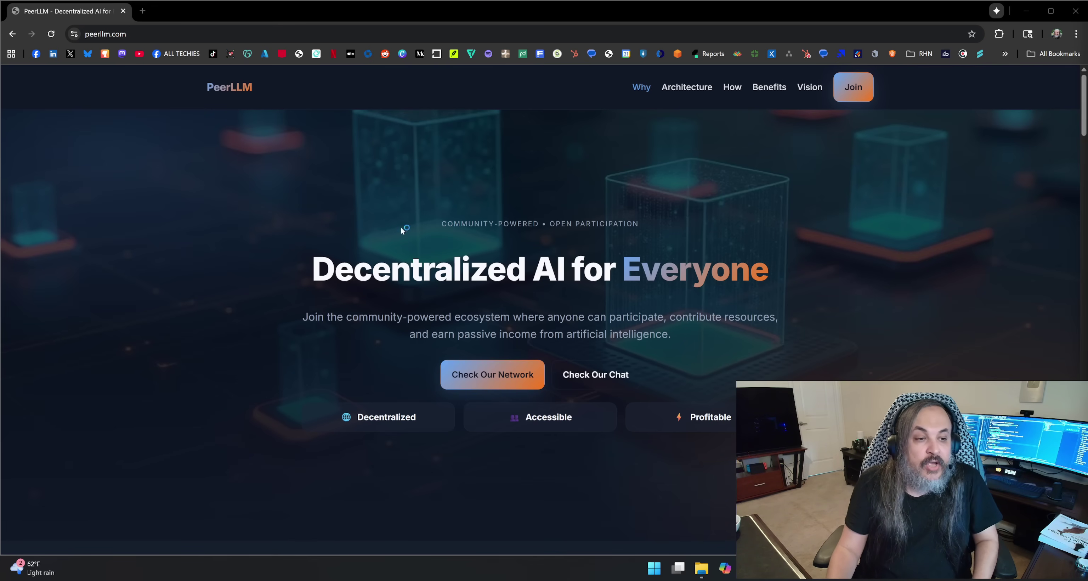
pyautogui.scroll(-10, 401, 228)
pyautogui.scroll(-10, 300, 245)
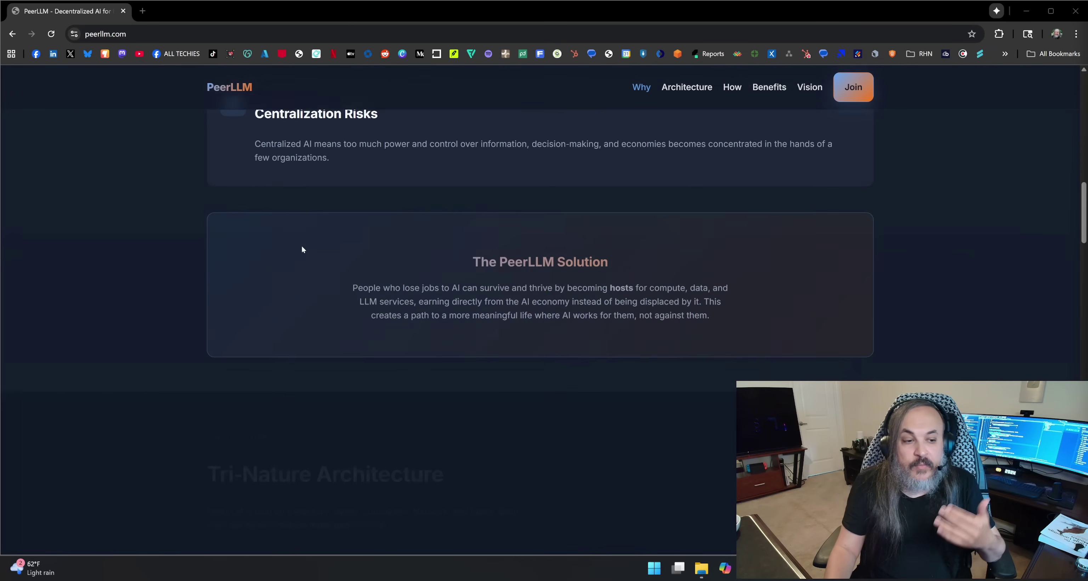
pyautogui.scroll(-10, 300, 245)
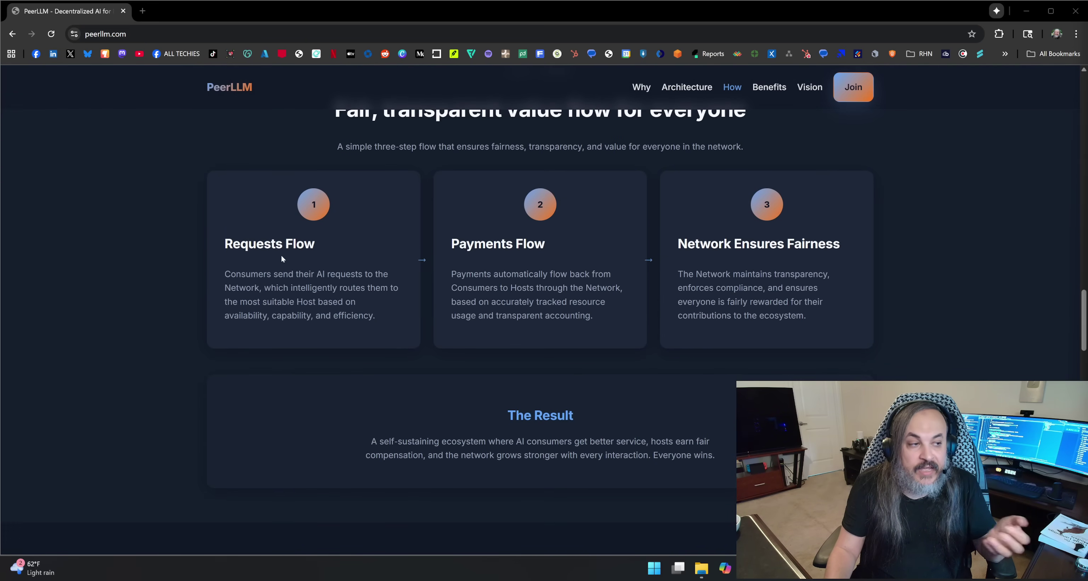
pyautogui.moveTo(240, 245); pyautogui.dragTo(296, 244)
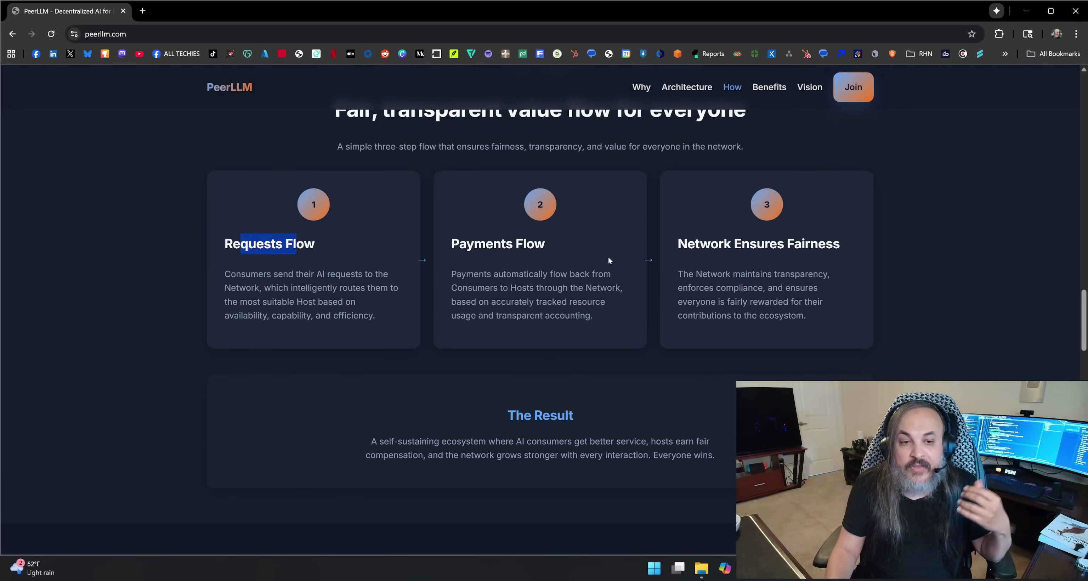
pyautogui.scroll(-8, 608, 257)
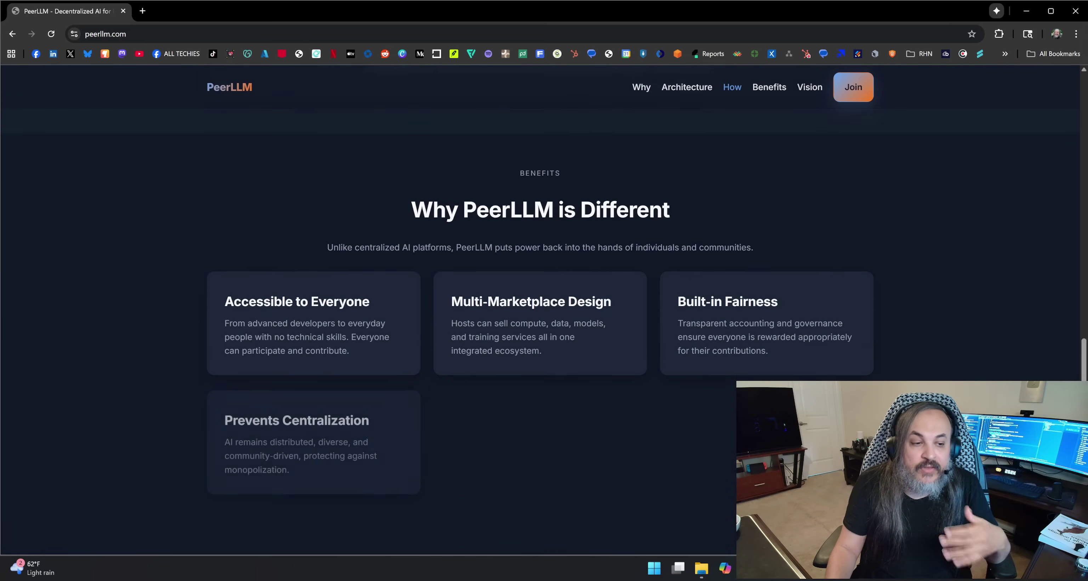
pyautogui.scroll(-10, 603, 255)
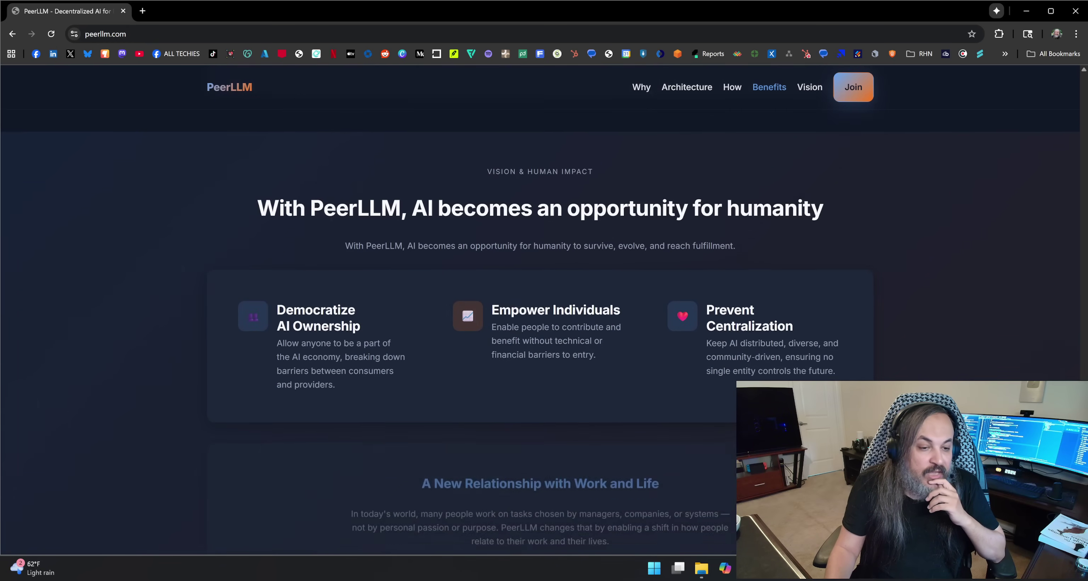
pyautogui.scroll(-4, 598, 257)
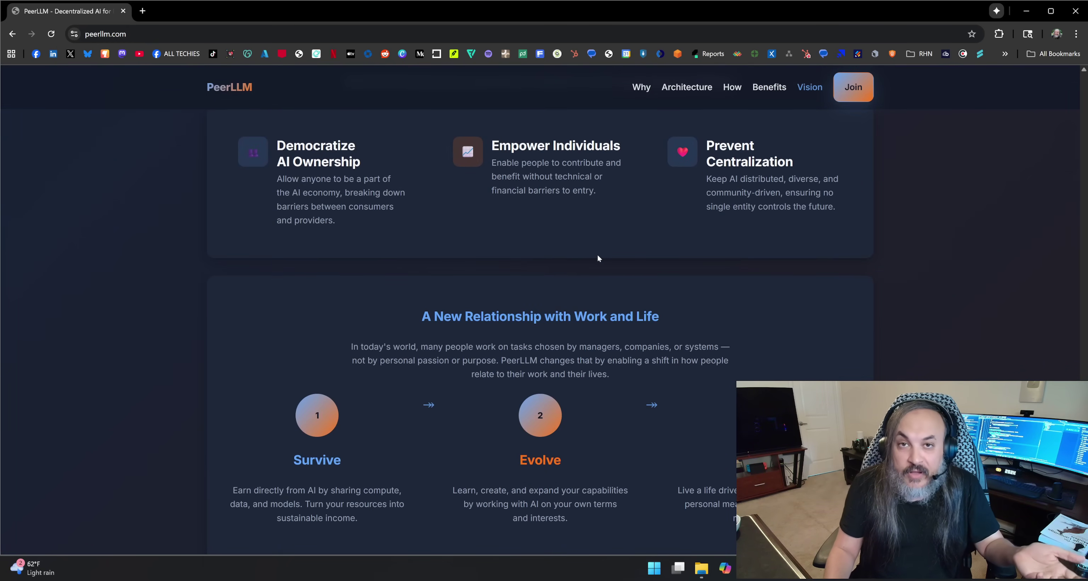
pyautogui.scroll(-8, 598, 257)
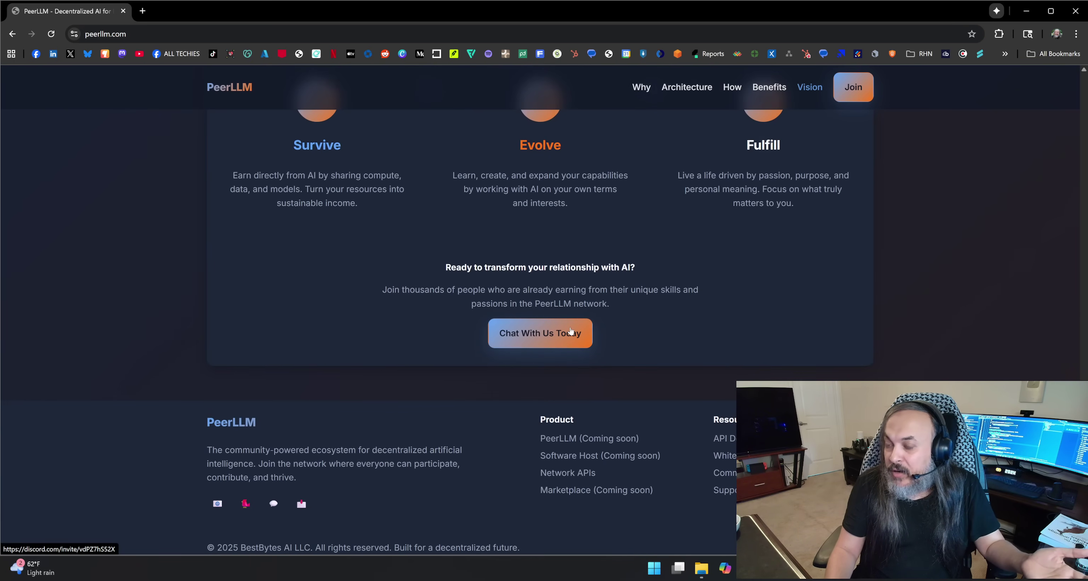
pyautogui.scroll(20, 570, 330)
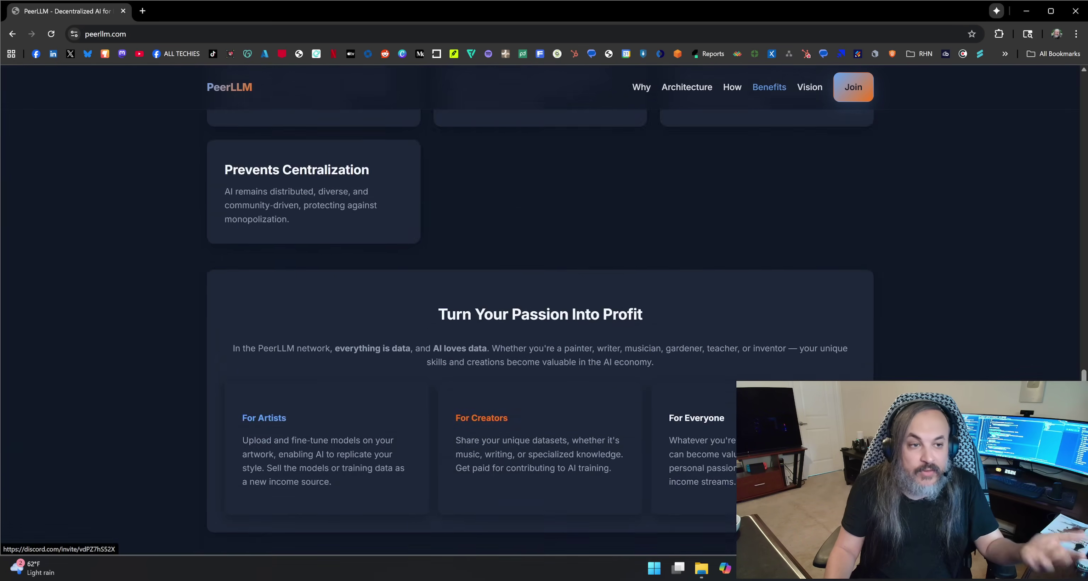
pyautogui.scroll(20, 578, 314)
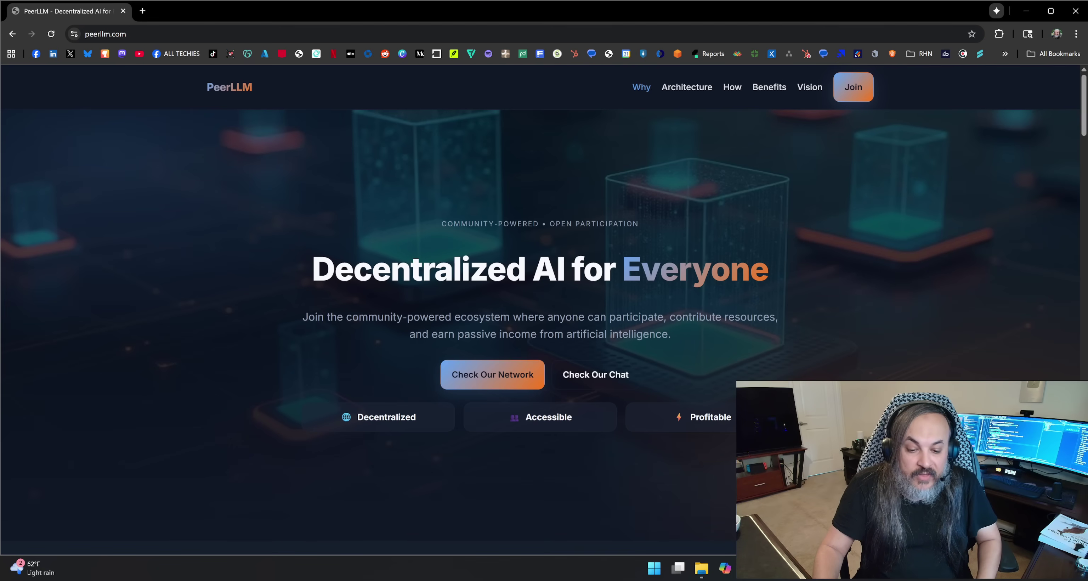
# - Center the host console window, then bring the PeerLLM homepage back in front
pyautogui.moveTo(749, 568)
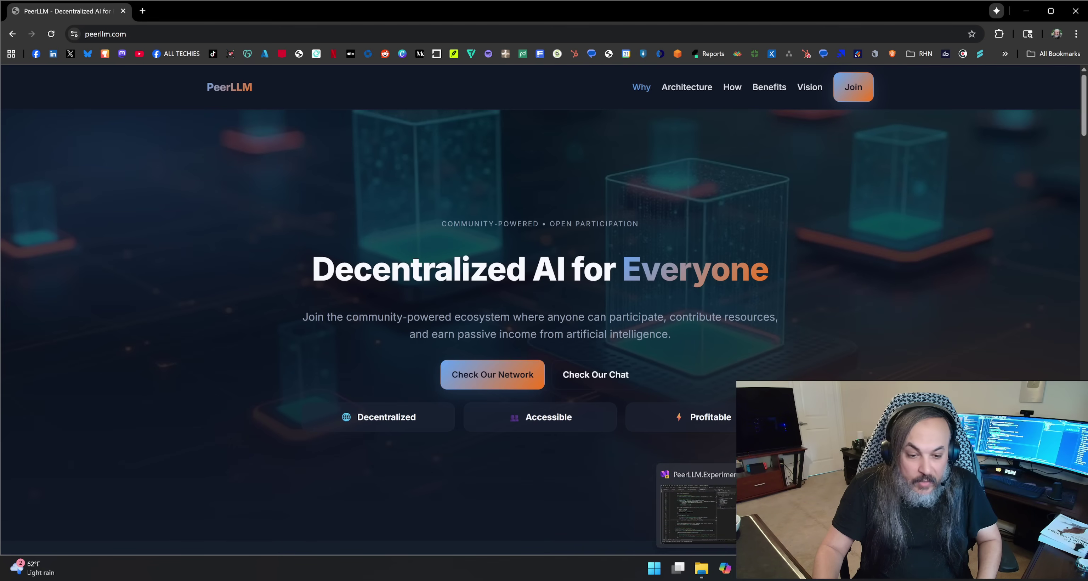
pyautogui.click(697, 506)
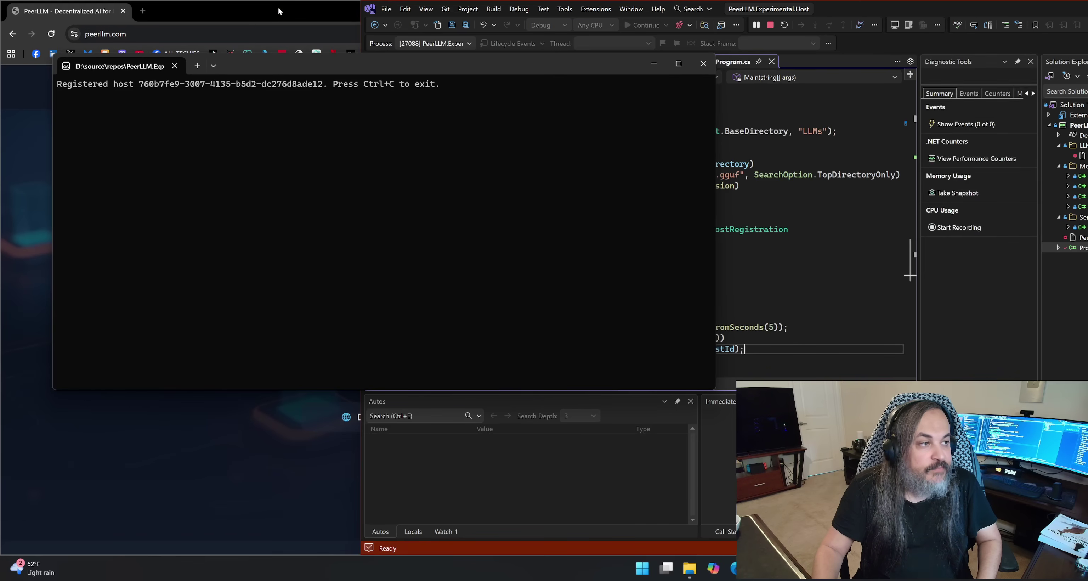
pyautogui.hotkey('alt', 'Tab')
pyautogui.hotkey('alt', 'Tab')
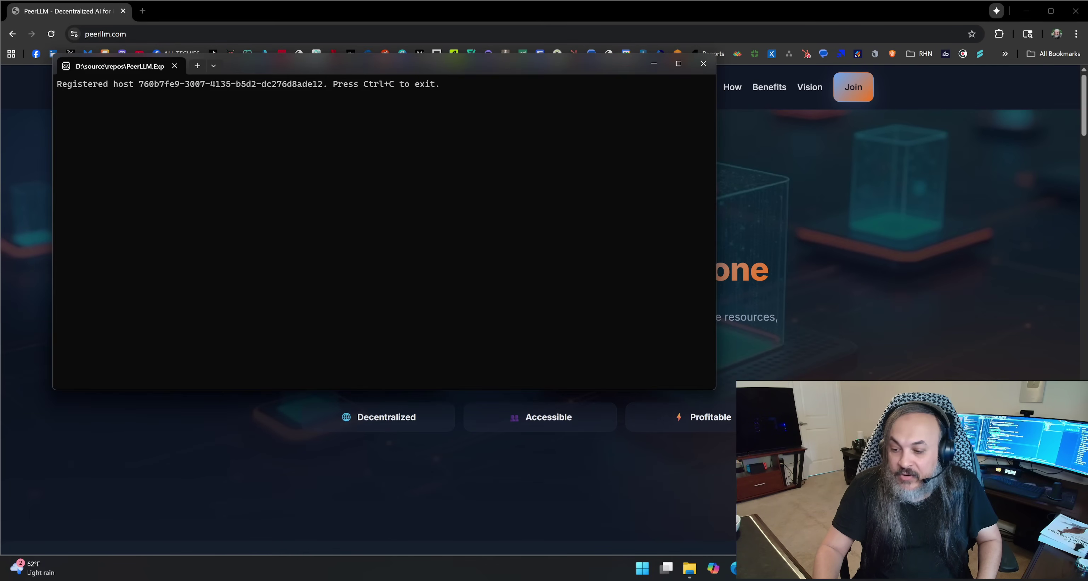
pyautogui.moveTo(525, 71); pyautogui.dragTo(739, 156)
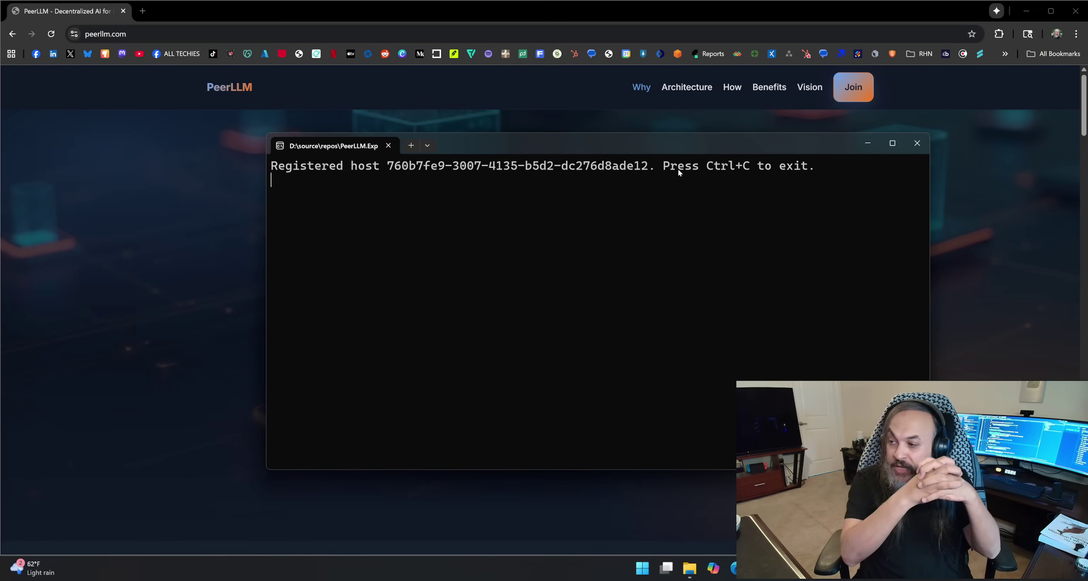
pyautogui.click(196, 233)
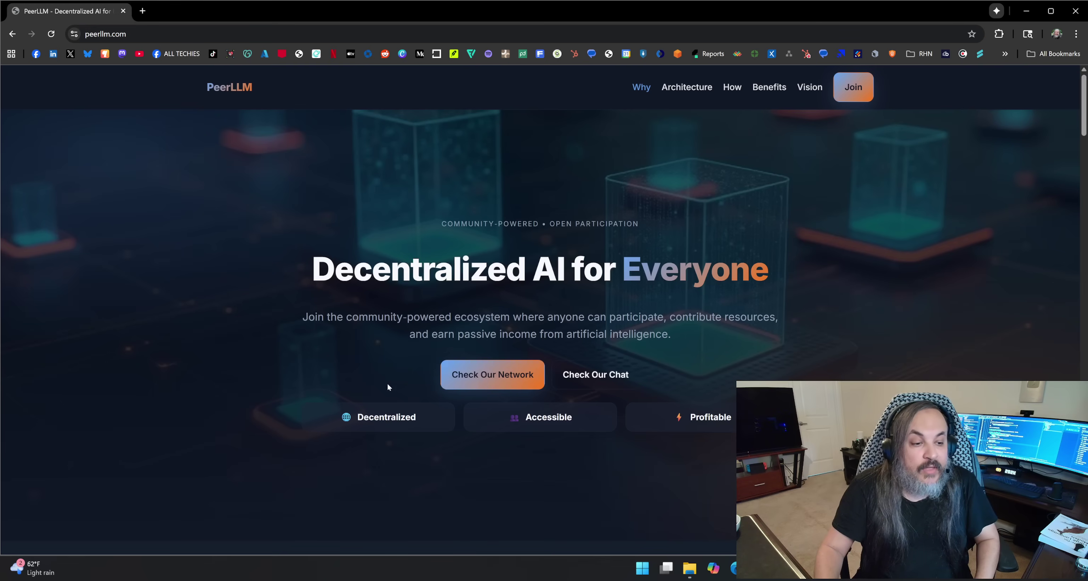
# - Review active hosts A-One and BigB on the network page, then return to draw.io
pyautogui.click(526, 387)
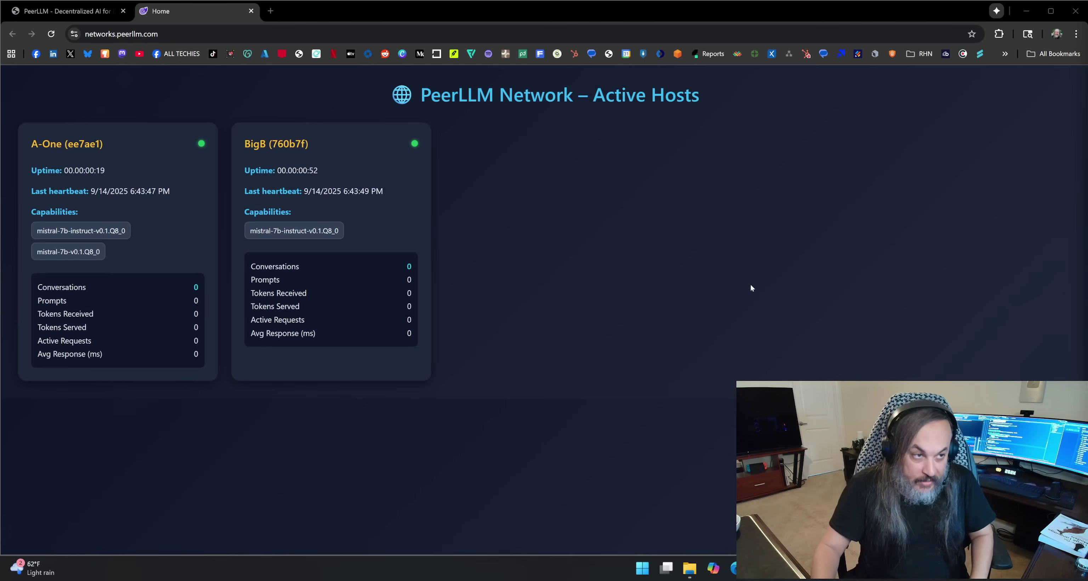
pyautogui.click(98, 11)
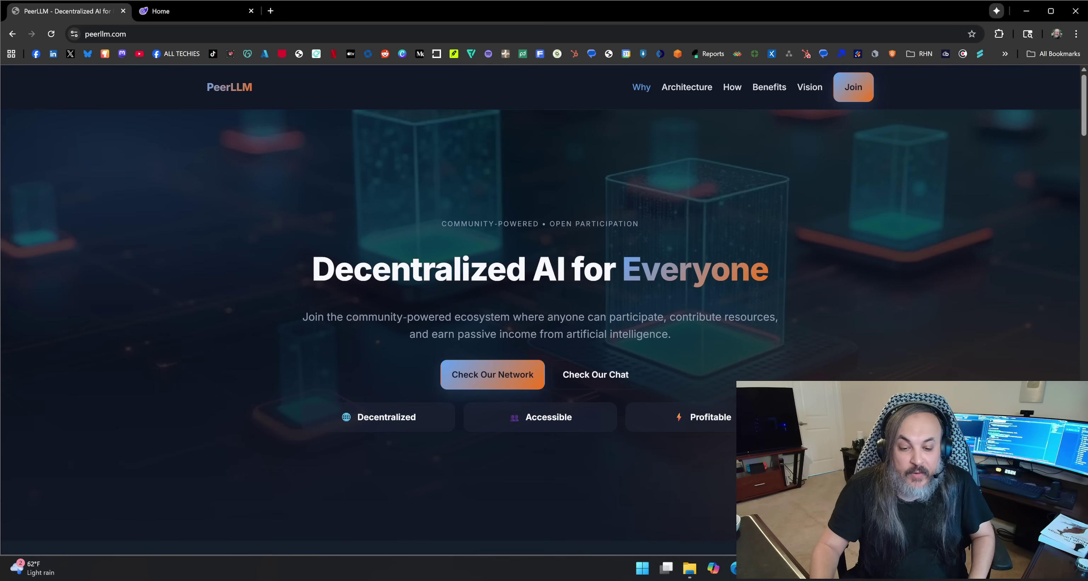
pyautogui.hotkey('alt', 'Tab')
# - Reset every shape and connector in the diagram to plain white style
pyautogui.click(323, 222)
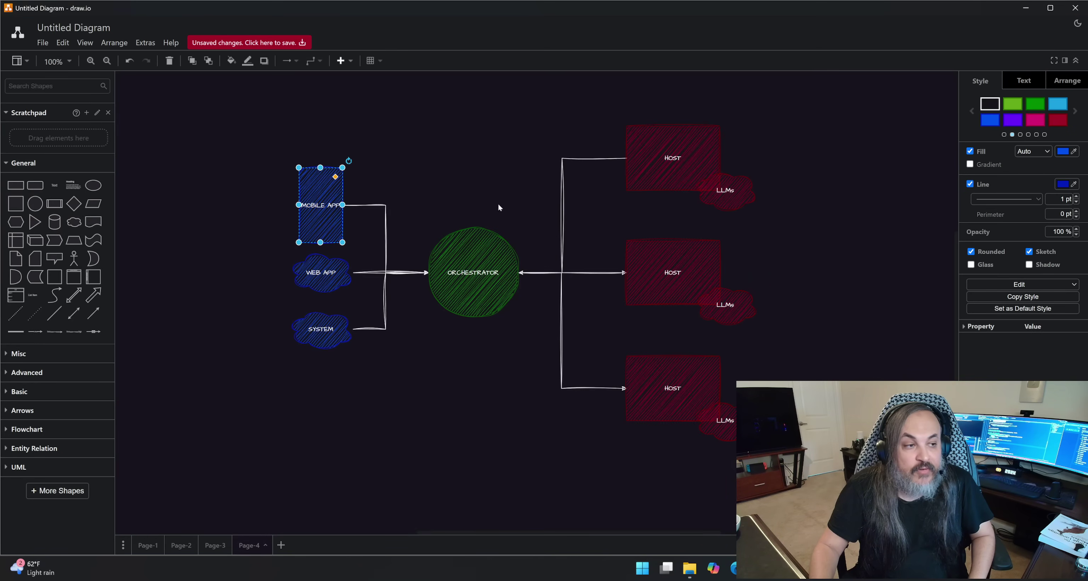
pyautogui.moveTo(820, 88); pyautogui.dragTo(241, 510)
pyautogui.click(989, 105)
pyautogui.click(423, 410)
pyautogui.scroll(3, 423, 409)
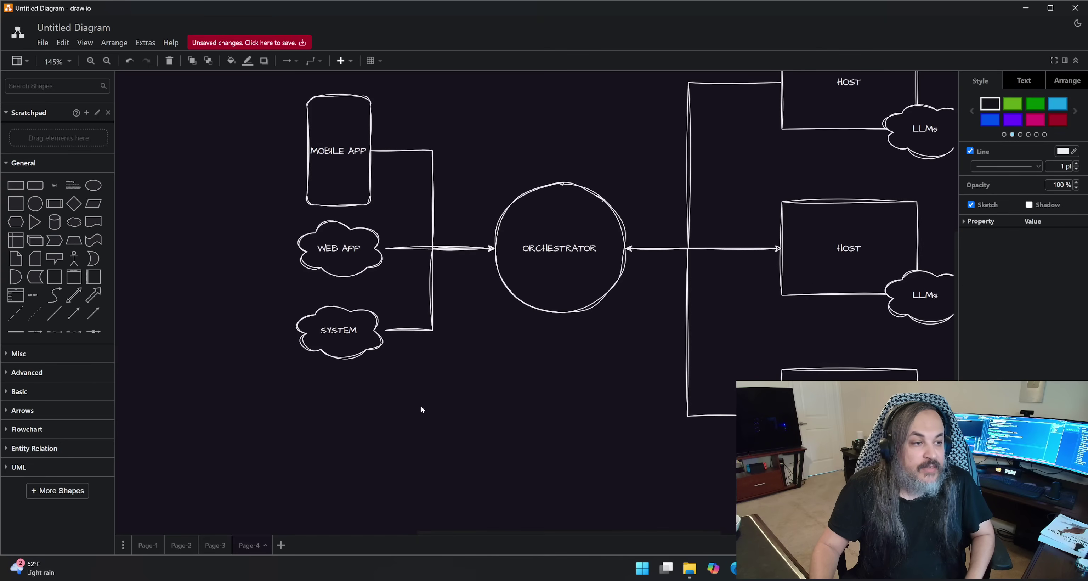
pyautogui.scroll(-3, 537, 391)
pyautogui.moveTo(537, 390); pyautogui.dragTo(511, 404)
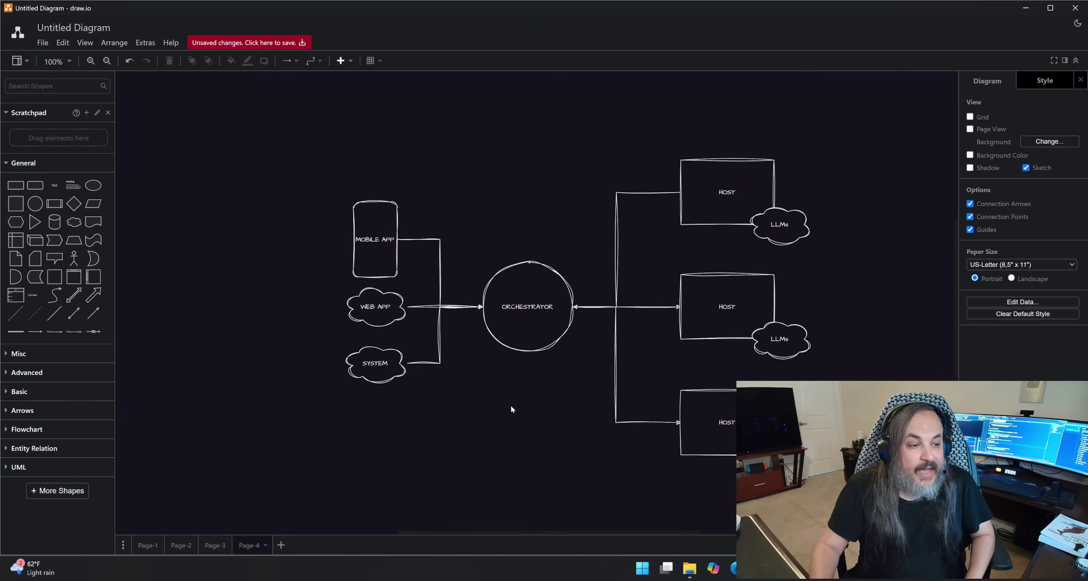
# - Fill WEB APP blue, ORCHESTRATOR green and the top HOST dark red, then minimize draw.io
pyautogui.click(373, 306)
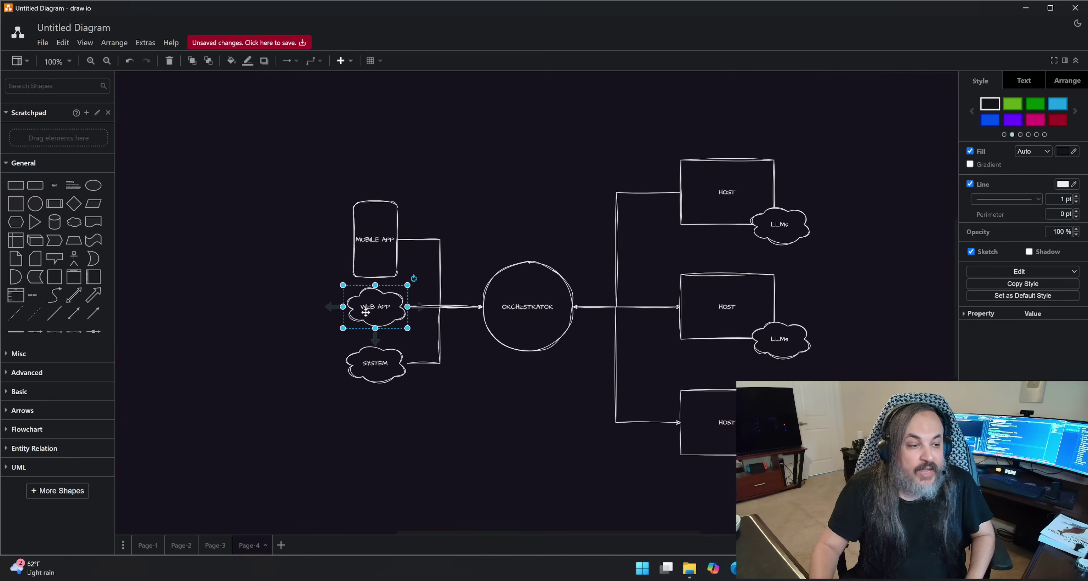
pyautogui.click(991, 120)
pyautogui.click(510, 440)
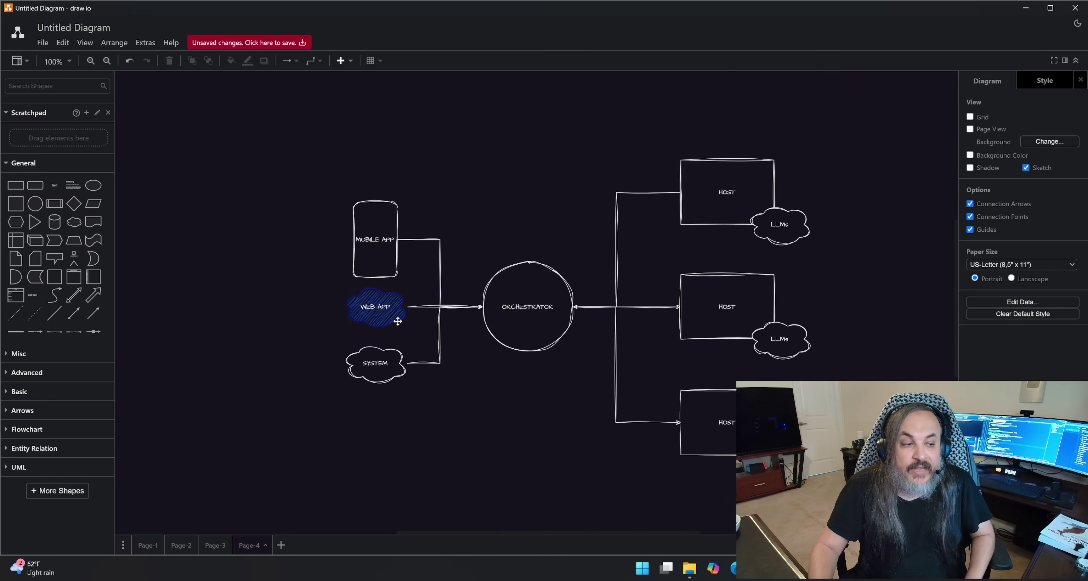
pyautogui.click(398, 311)
pyautogui.click(545, 291)
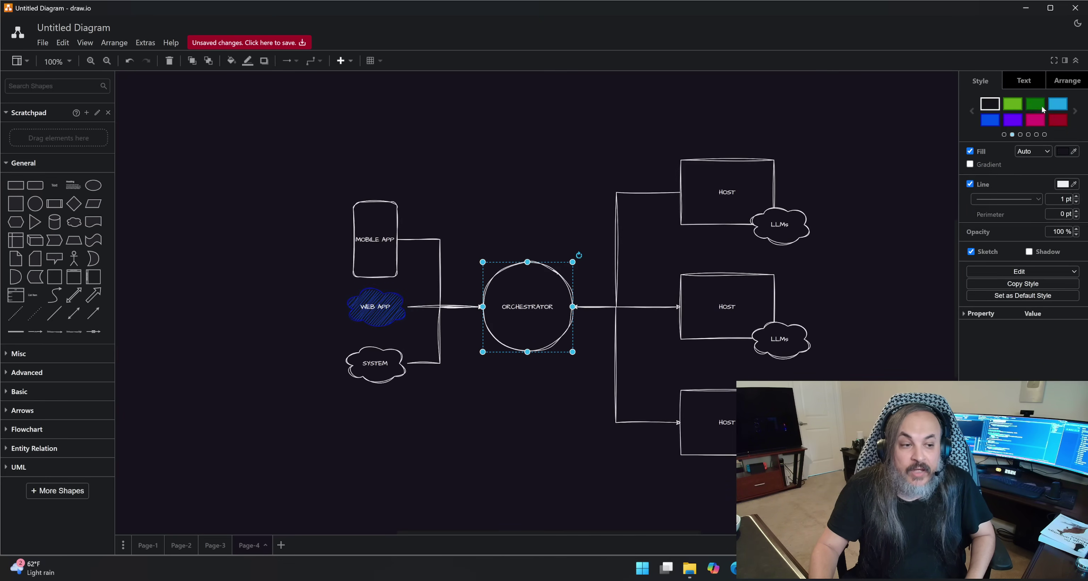
pyautogui.click(1035, 103)
pyautogui.click(761, 194)
pyautogui.click(1051, 121)
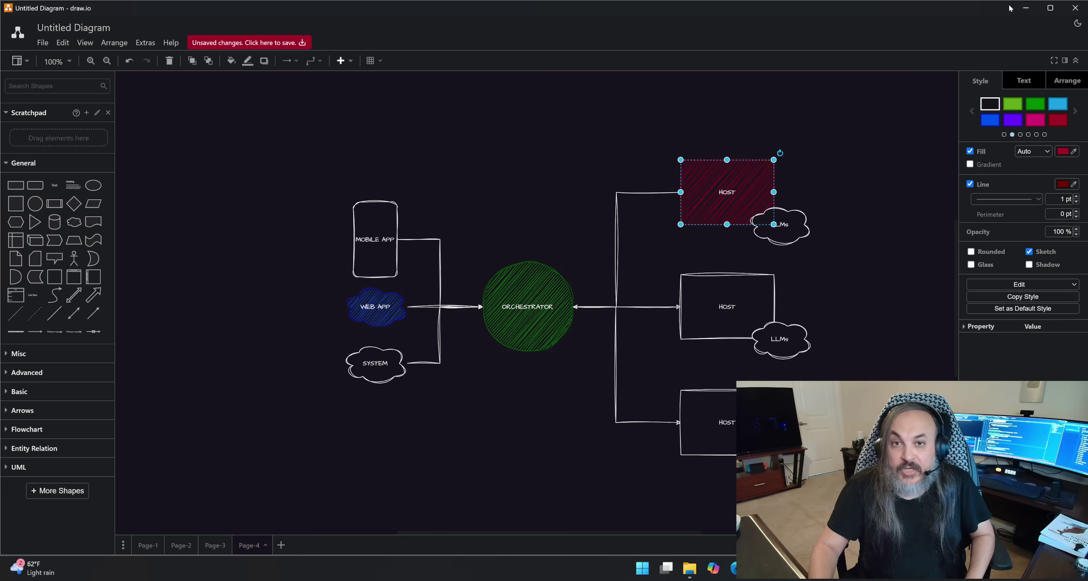
pyautogui.click(1026, 8)
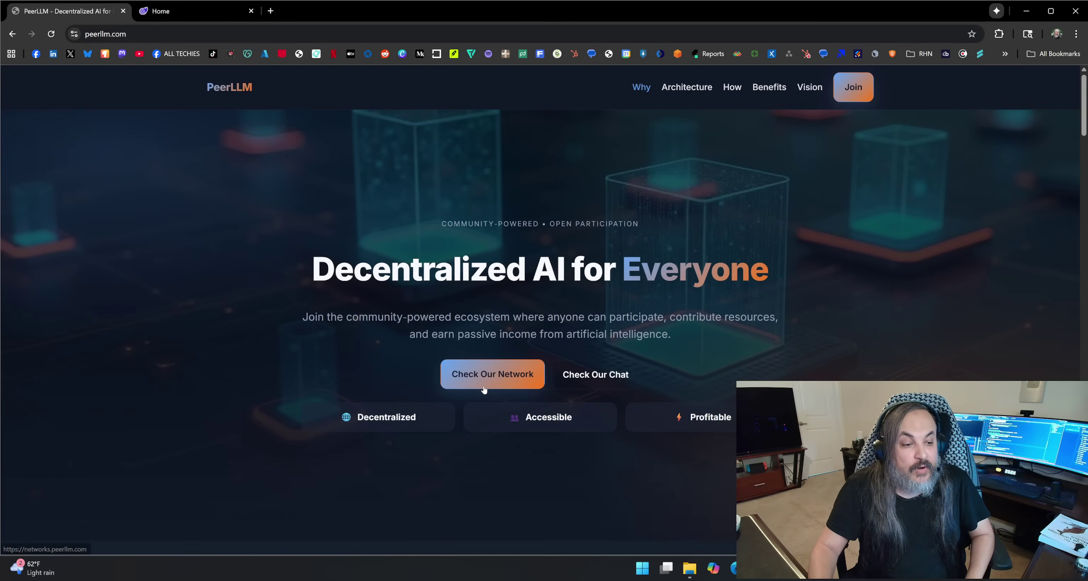
# - Open PeerLLM Chat in a new tab and check the Mistral 7B model list
pyautogui.click(566, 378)
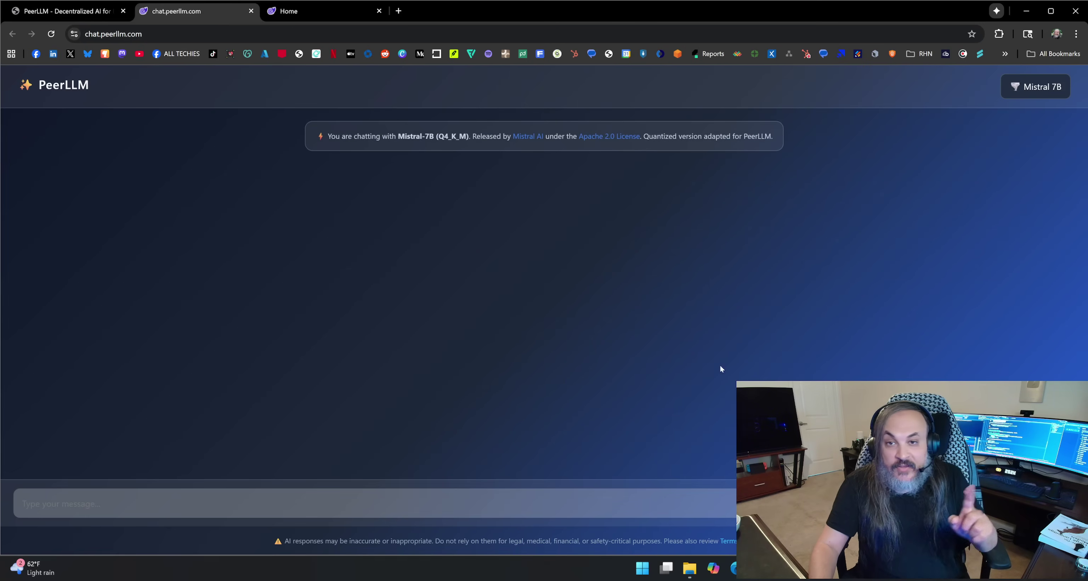
pyautogui.moveTo(1087, 276); pyautogui.dragTo(1007, 268)
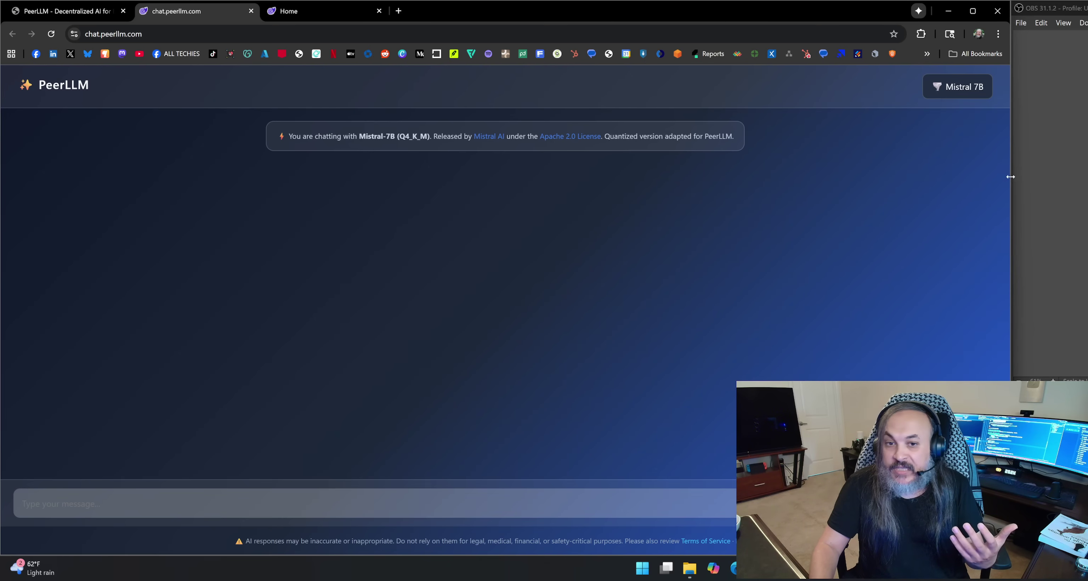
pyautogui.moveTo(1009, 178); pyautogui.dragTo(1086, 173)
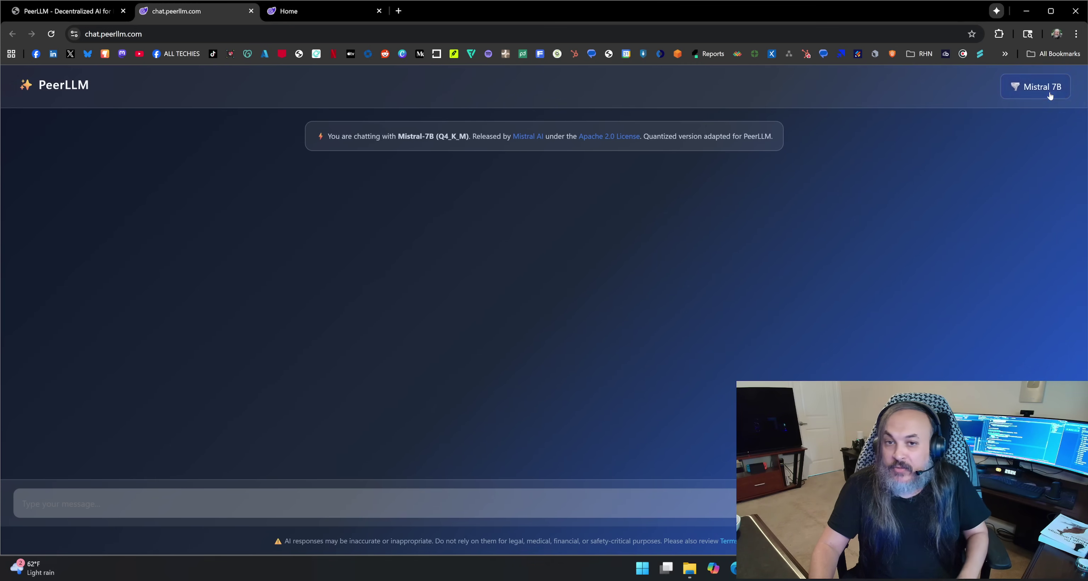
pyautogui.click(1039, 88)
pyautogui.click(970, 172)
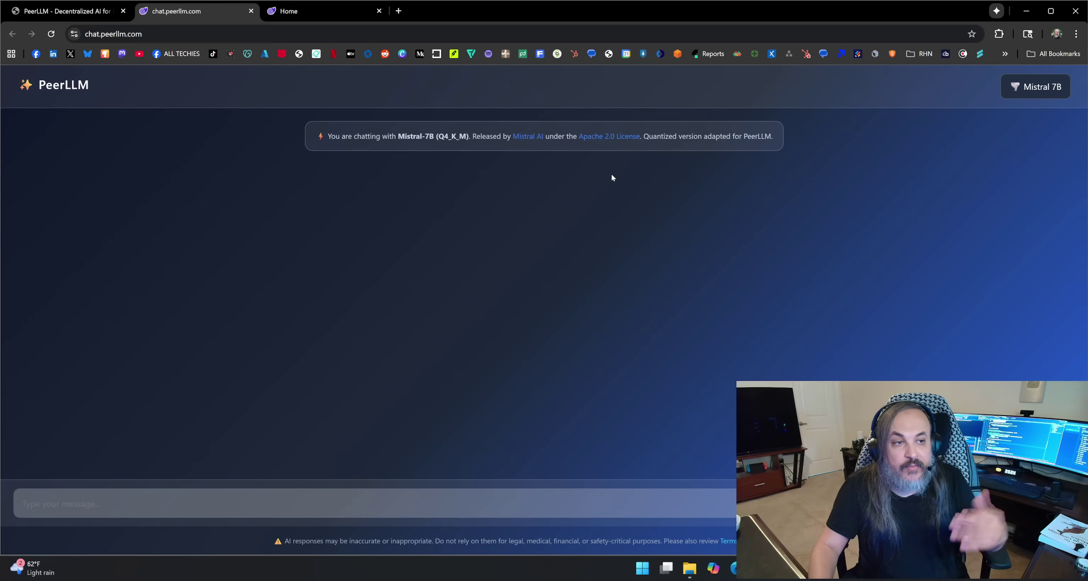
# - Send Mistral 7B the question asking it to explain the concept of agentic AI
pyautogui.click(499, 502)
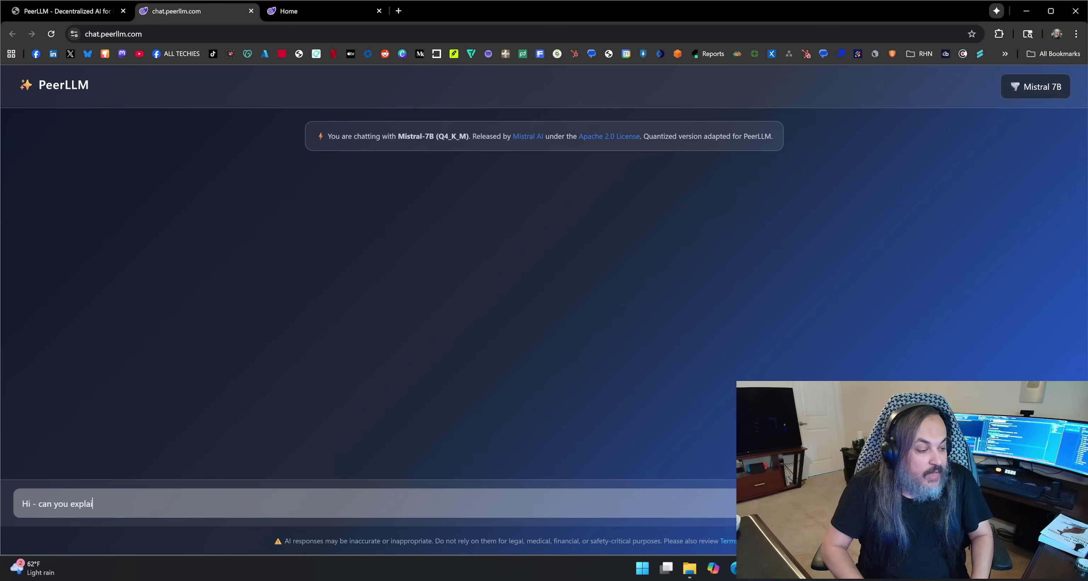
pyautogui.write('Hi - can you explain to me ')
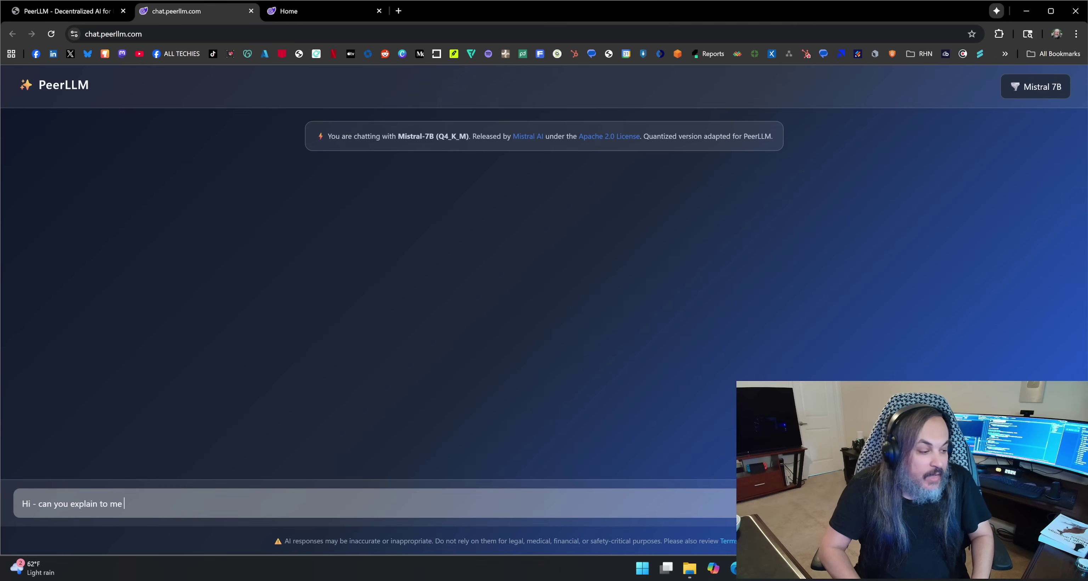
pyautogui.write('the concept of agentic ai?')
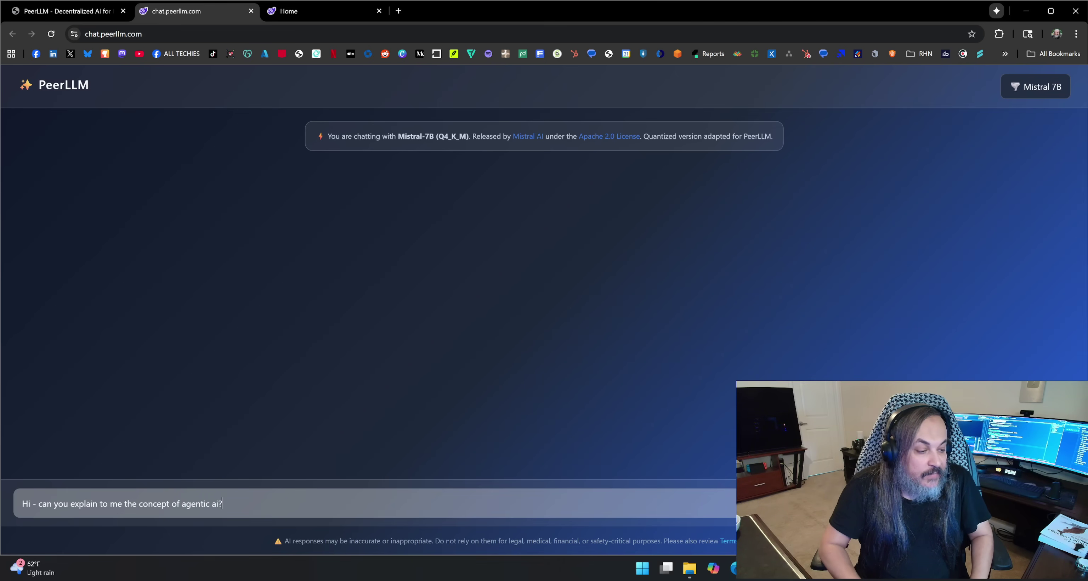
pyautogui.press('Return')
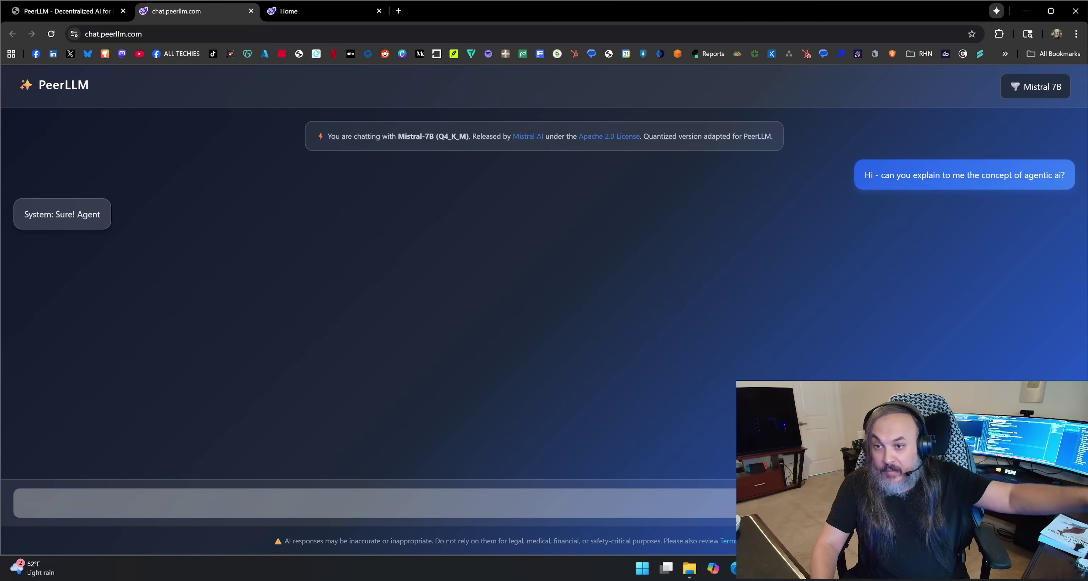
# - Show the zoomed-in Home hosts dashboard, check the model log, and highlight BigB's 12 tokens received
pyautogui.click(299, 12)
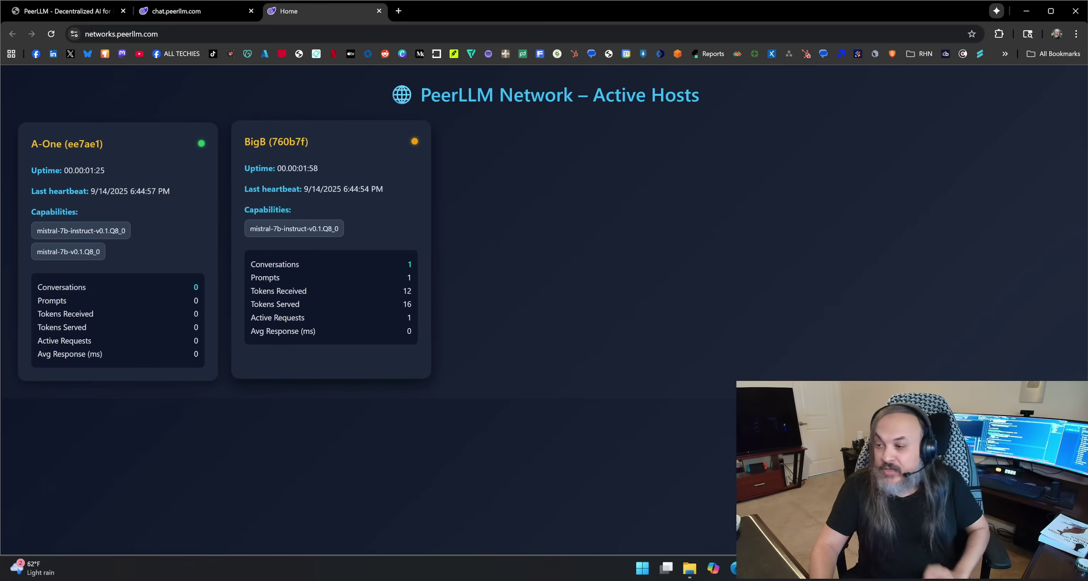
pyautogui.hotkey('ctrl', '+')
pyautogui.hotkey('ctrl', '+')
pyautogui.hotkey('ctrl', '+')
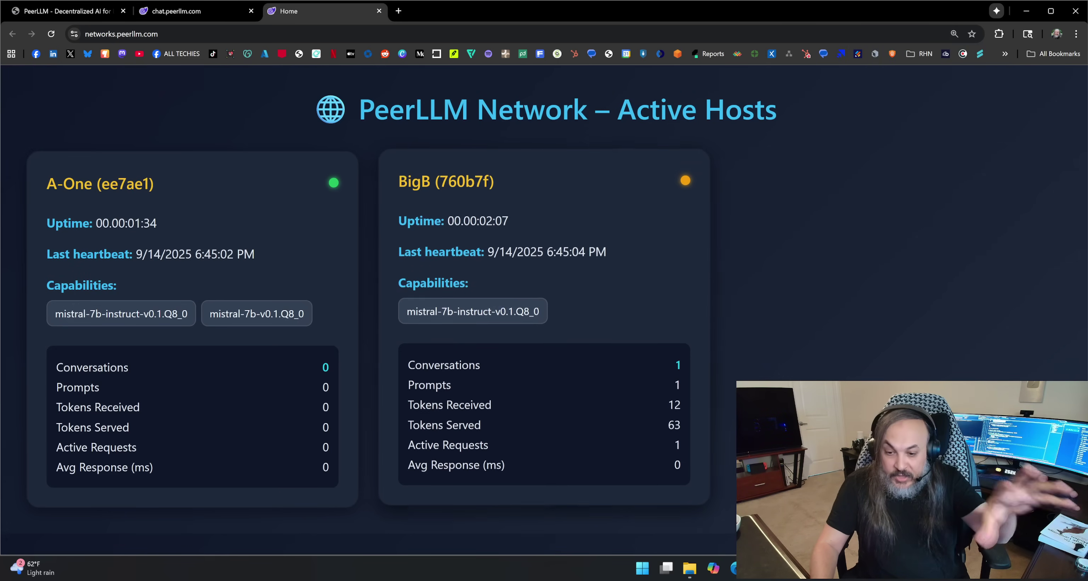
pyautogui.hotkey('alt', 'Tab')
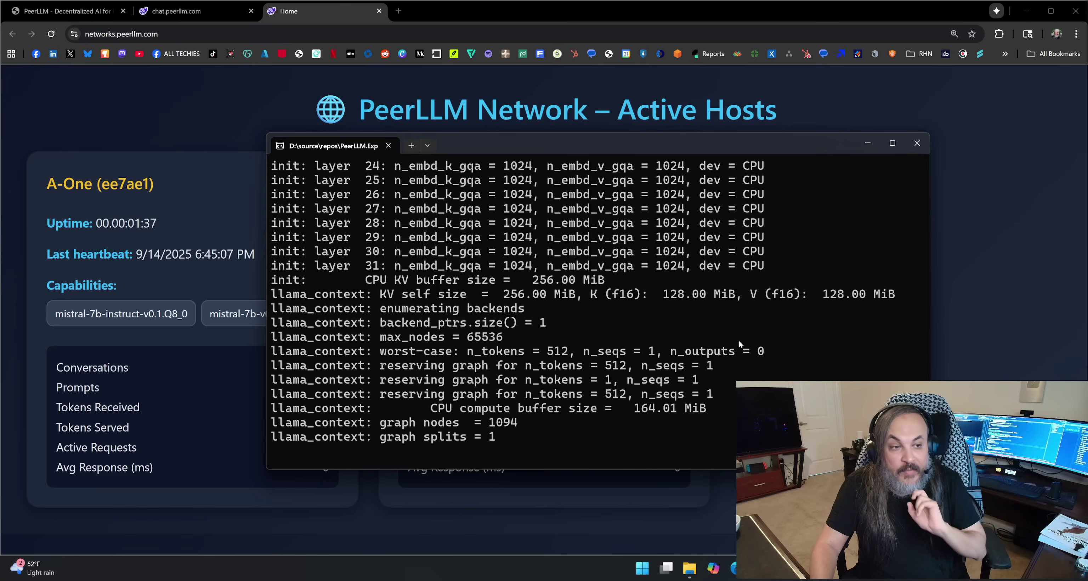
pyautogui.scroll(15, 739, 340)
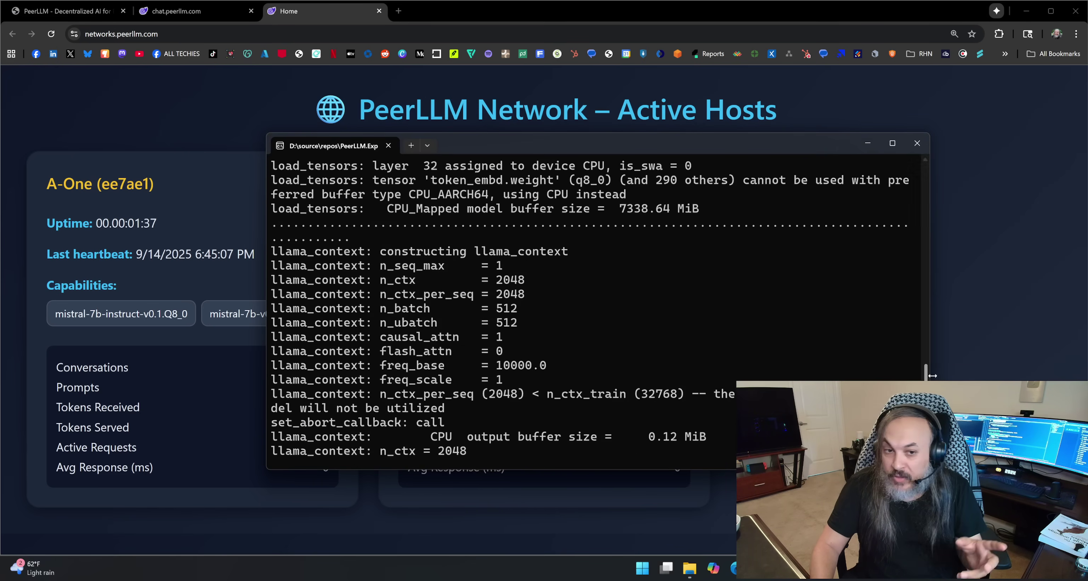
pyautogui.hotkey('alt', 'Tab')
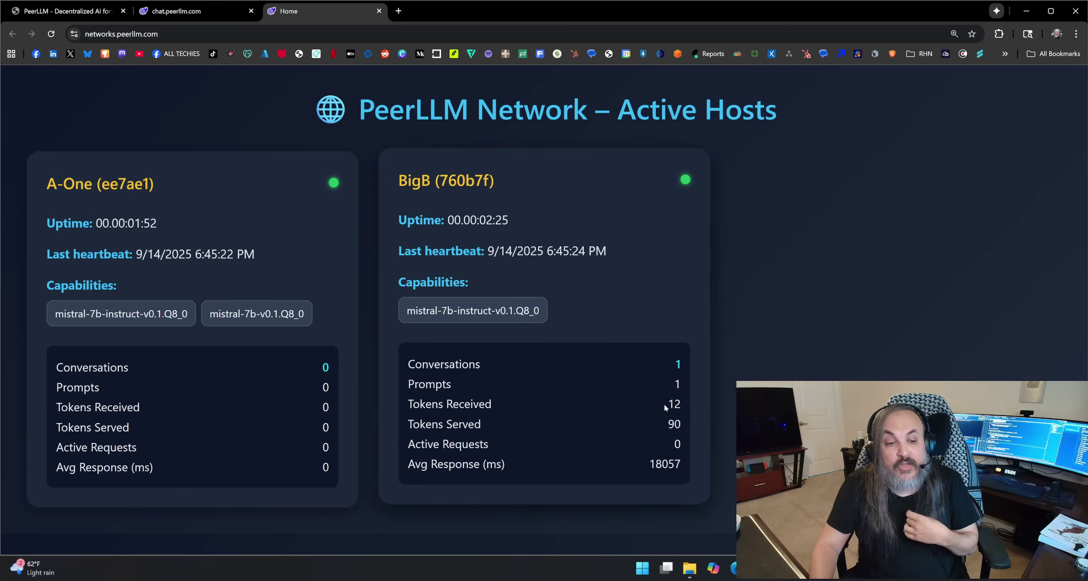
pyautogui.moveTo(664, 404); pyautogui.dragTo(689, 425)
# - Clear the highlight on BigB's Tokens Received count
pyautogui.click(669, 430)
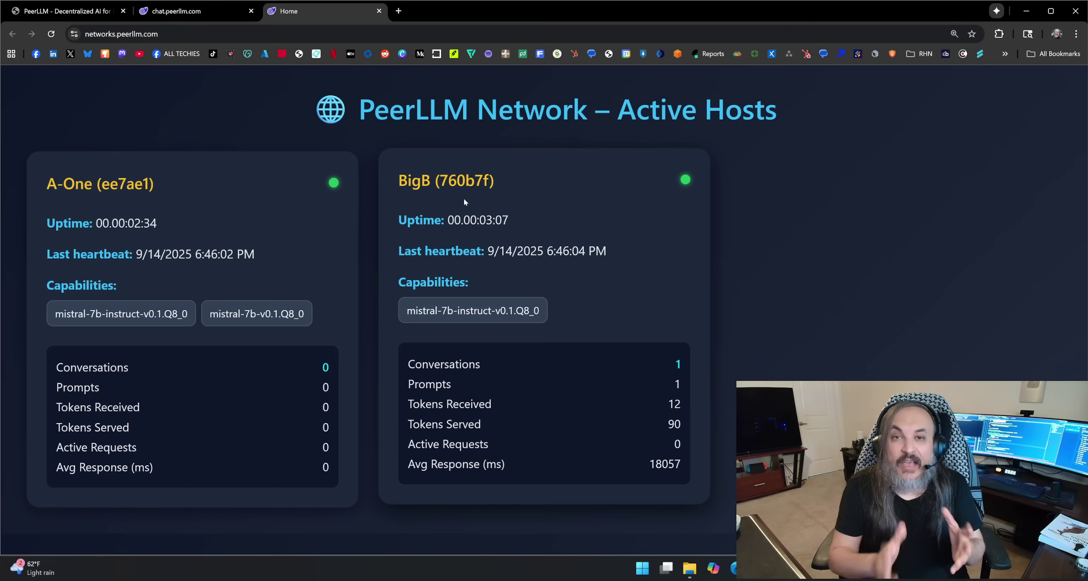
pyautogui.click(186, 11)
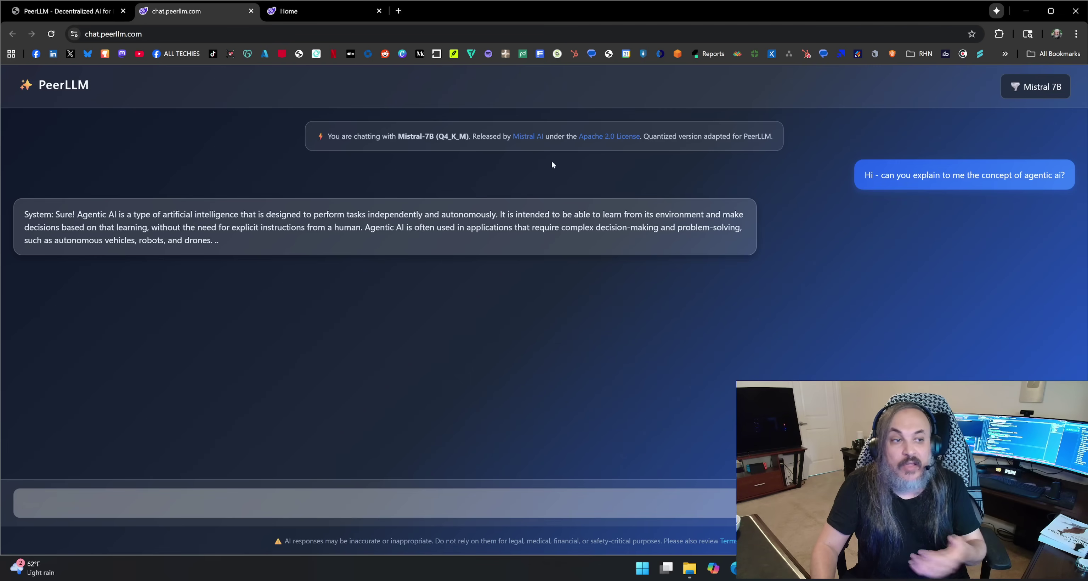